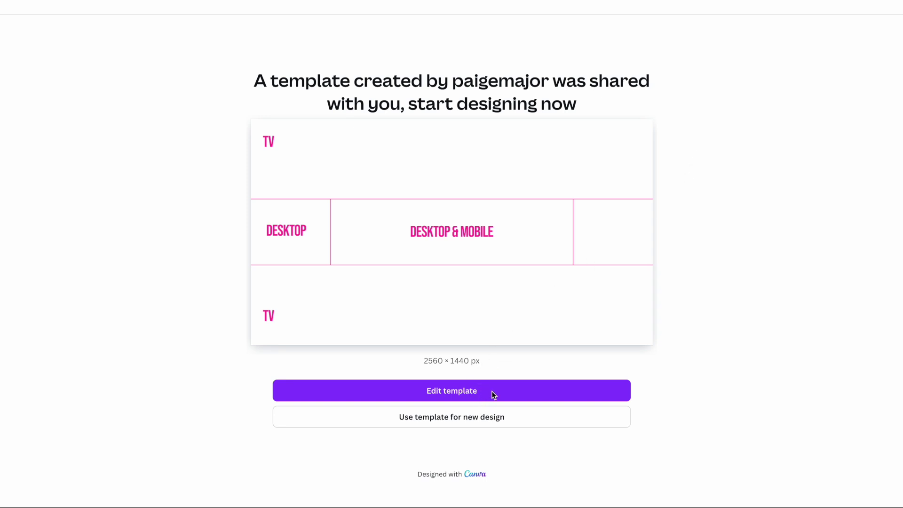
# Open an editable copy of the shared YouTube banner safe-area template.
pyautogui.click(444, 418)
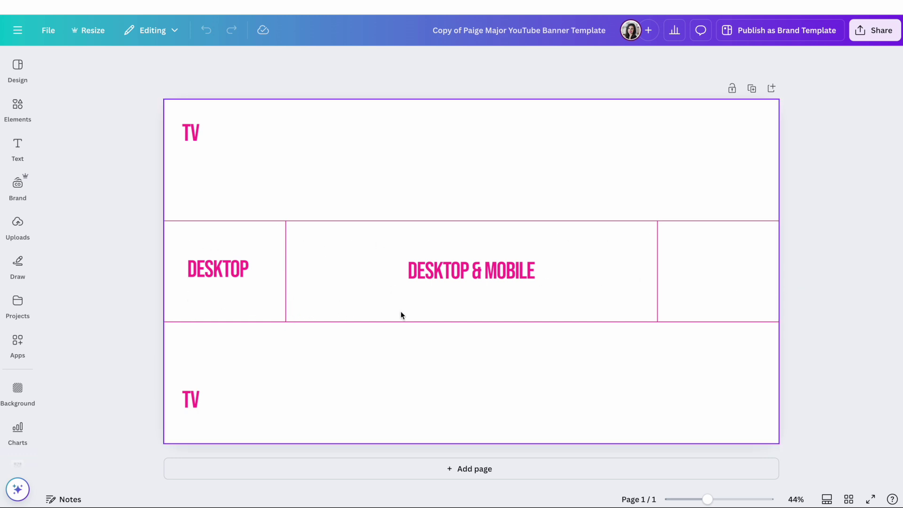
# Duplicate the safe-area guide page and apply the lifestyle banner template to the copy.
pyautogui.click(302, 227)
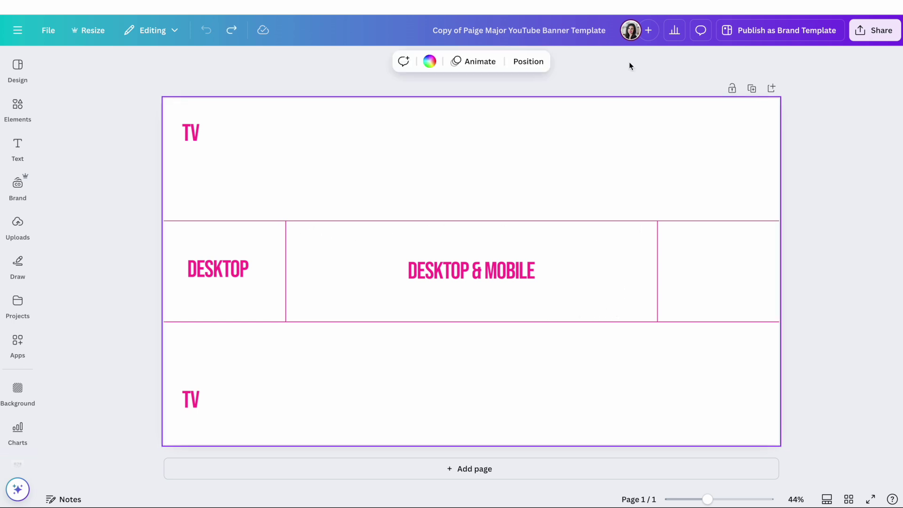
pyautogui.click(751, 90)
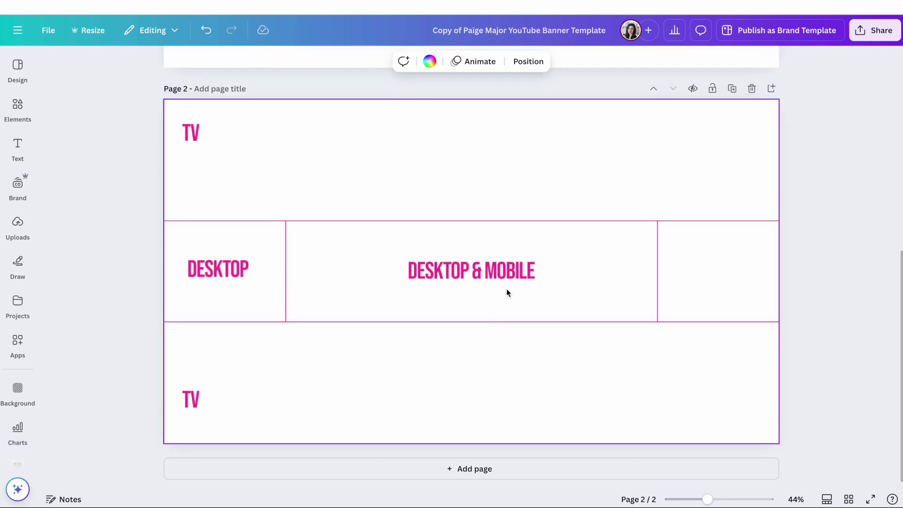
pyautogui.scroll(2, 507, 289)
pyautogui.scroll(-1, 436, 241)
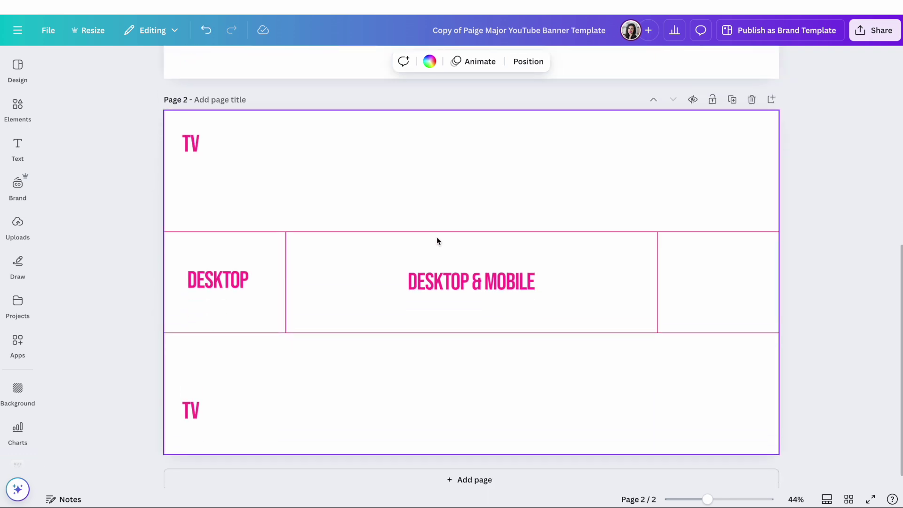
pyautogui.click(19, 69)
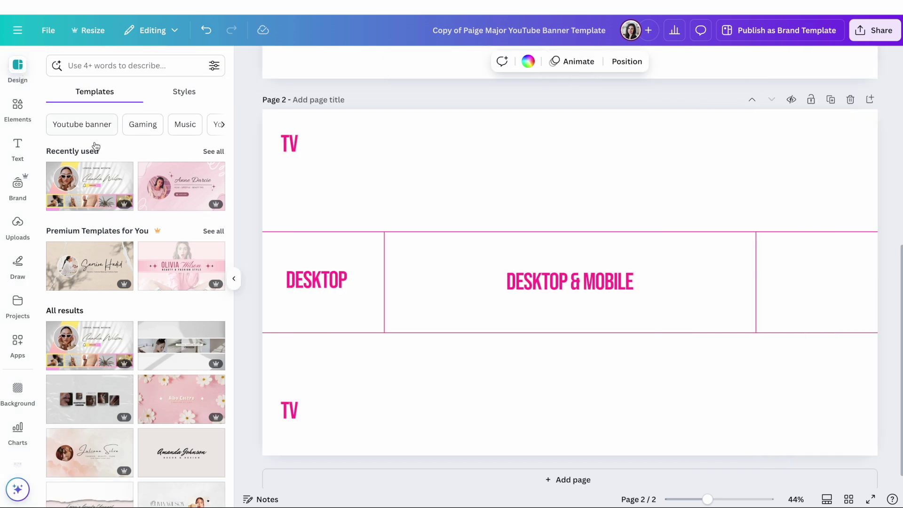
pyautogui.click(79, 188)
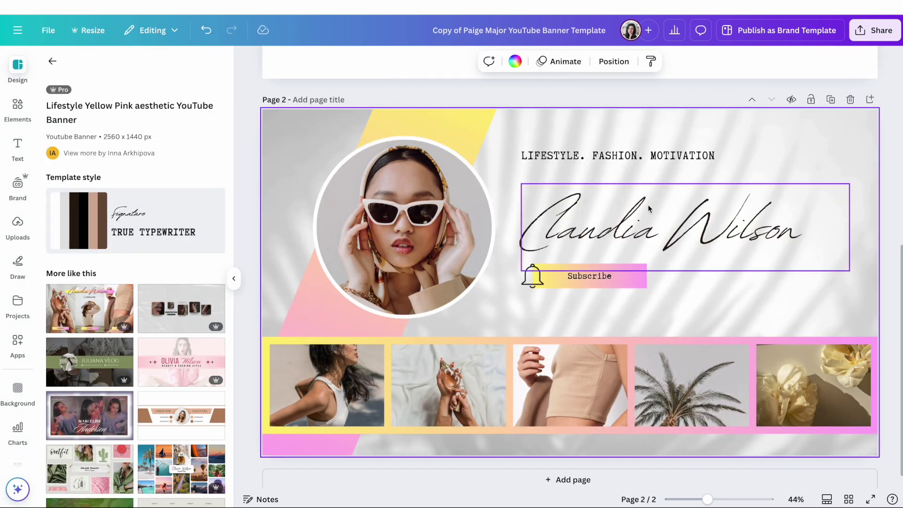
# Lay the safe-area guide image over the lifestyle page 2 and add a blank third page.
pyautogui.scroll(4, 623, 202)
pyautogui.click(605, 151)
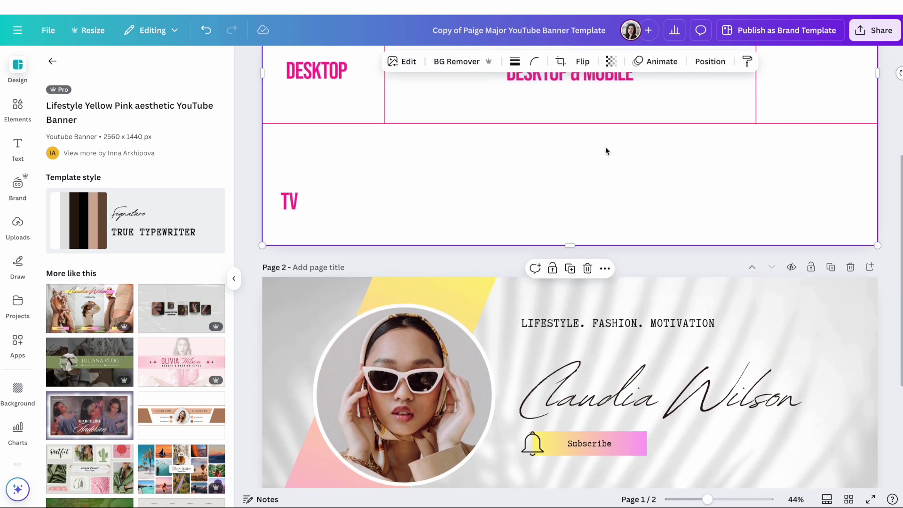
pyautogui.scroll(2, 606, 151)
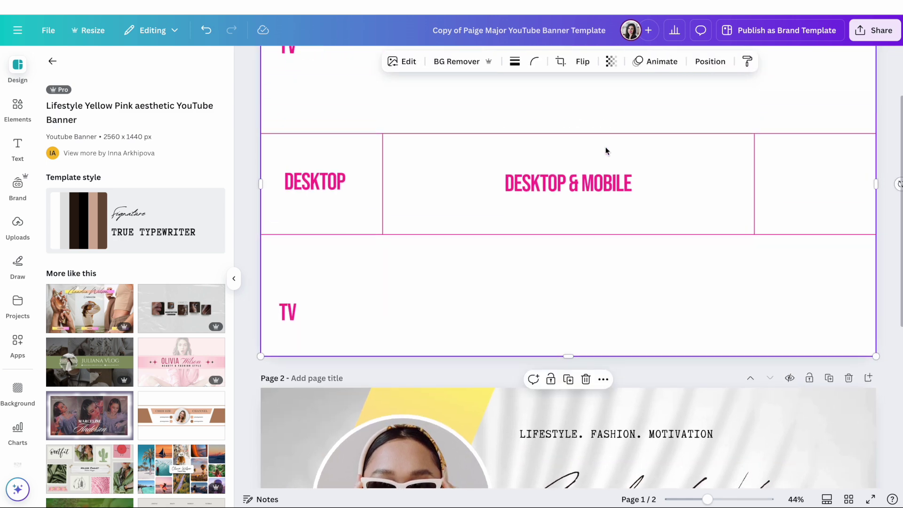
pyautogui.scroll(-5, 605, 147)
pyautogui.click(684, 312)
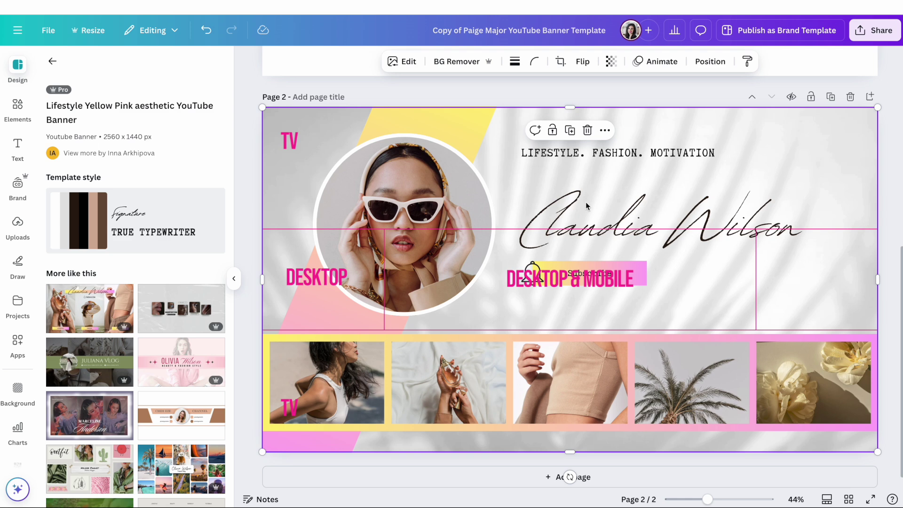
pyautogui.click(869, 97)
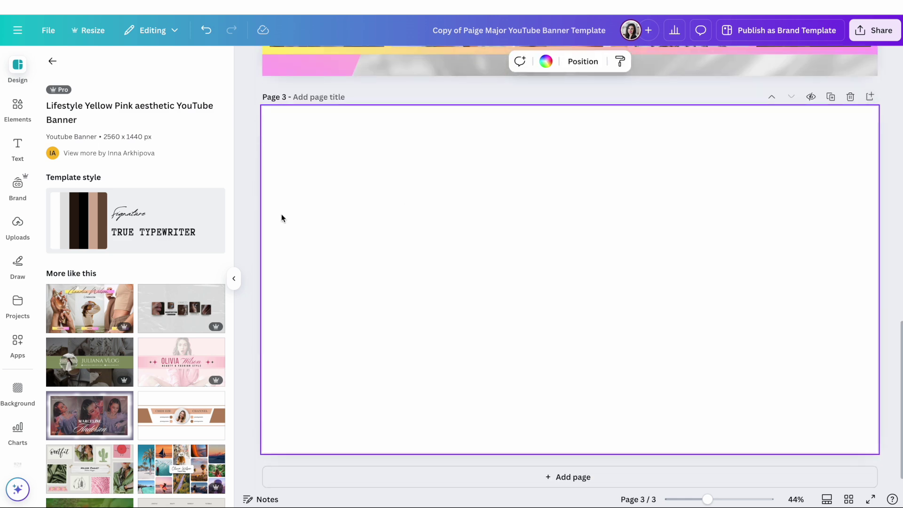
# Apply the Brown Minimalist template to page 3 with the safe-area guides over it.
pyautogui.scroll(-4, 209, 286)
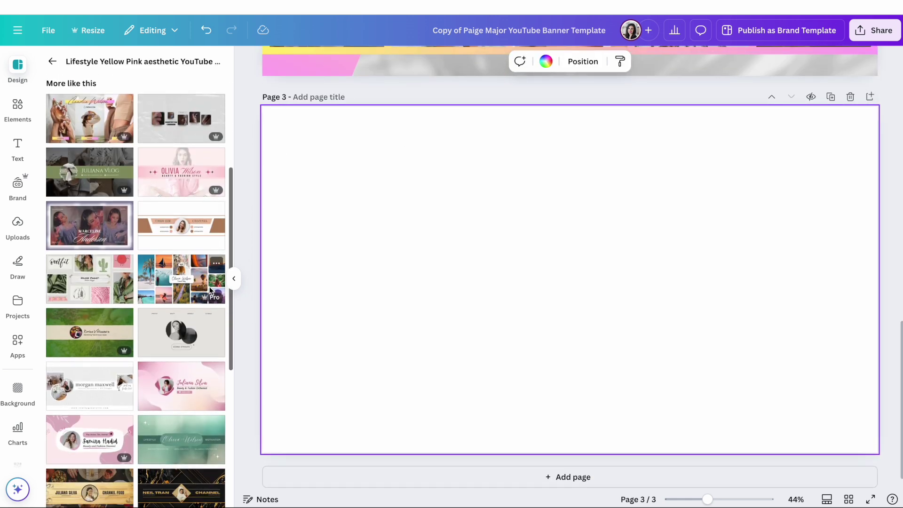
pyautogui.scroll(-1, 210, 287)
pyautogui.click(179, 188)
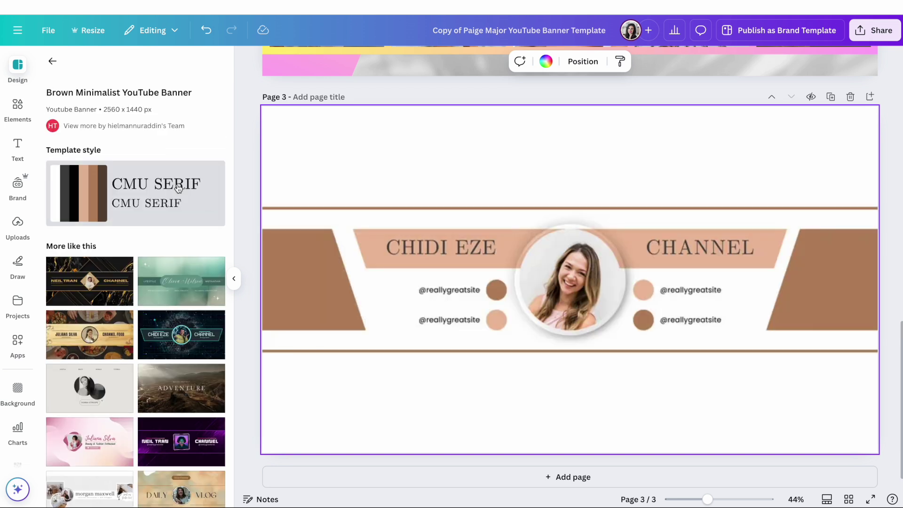
pyautogui.click(628, 190)
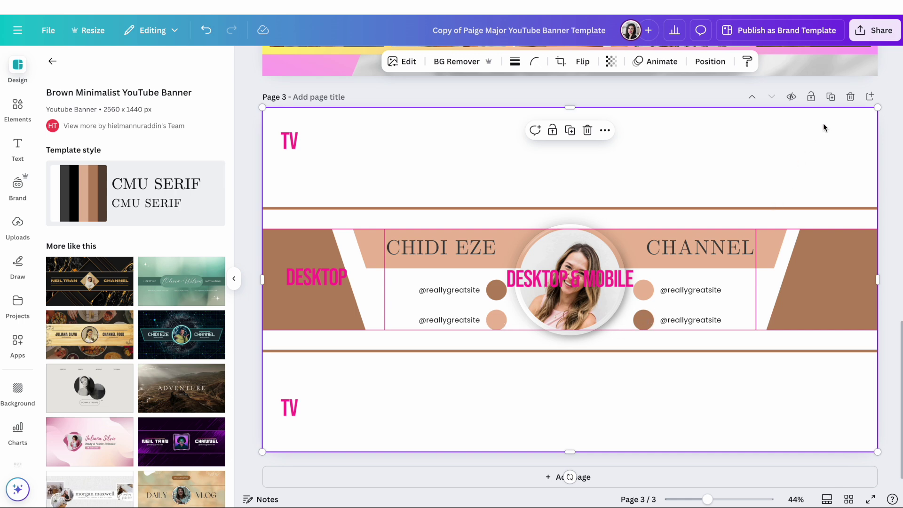
# Delete the Brown Minimalist trial page and add a fresh blank page 3.
pyautogui.click(851, 97)
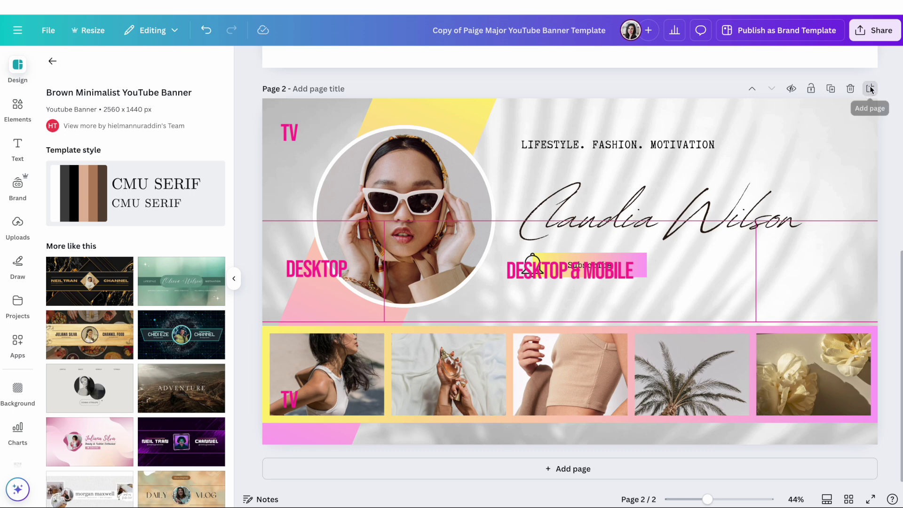
pyautogui.click(871, 88)
pyautogui.scroll(-5, 101, 216)
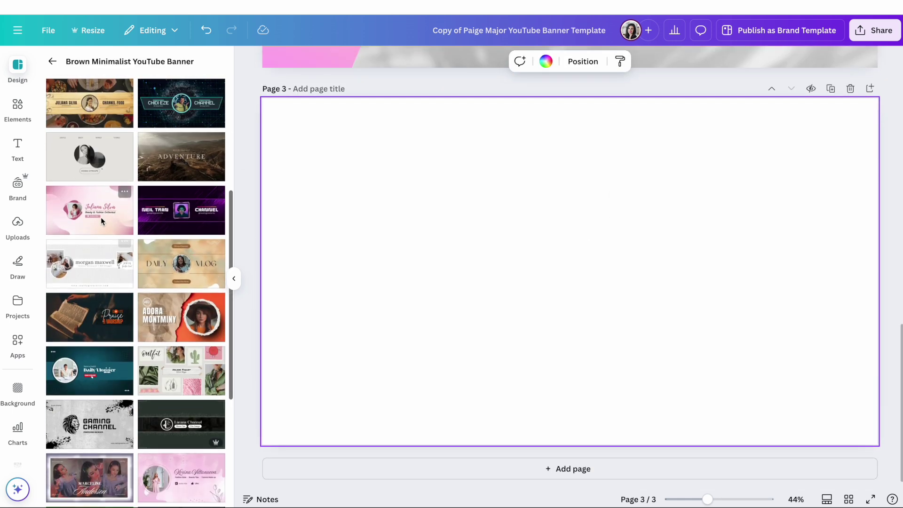
# Try the pink beauty template with guides overlaid on page 3, then delete that page.
pyautogui.click(101, 216)
pyautogui.click(513, 258)
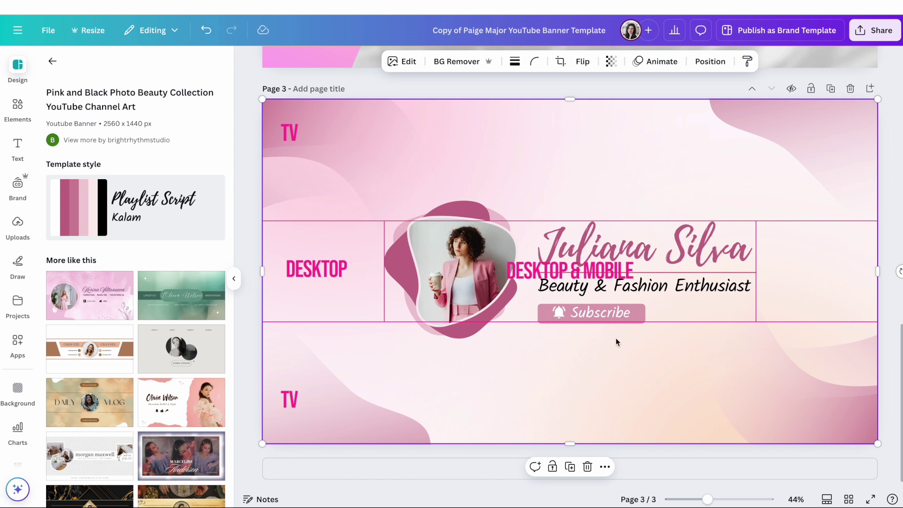
pyautogui.click(852, 89)
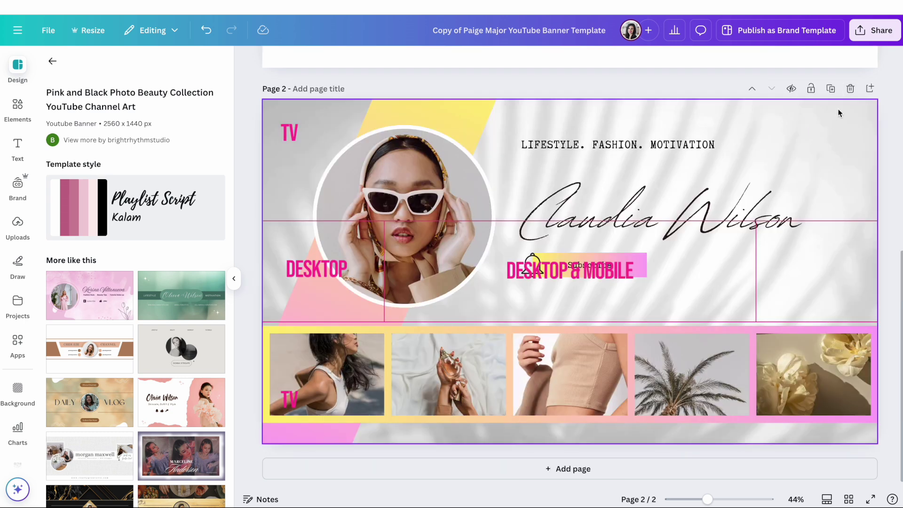
# Delete the lifestyle trial page 2 and collapse the template panel.
pyautogui.click(851, 89)
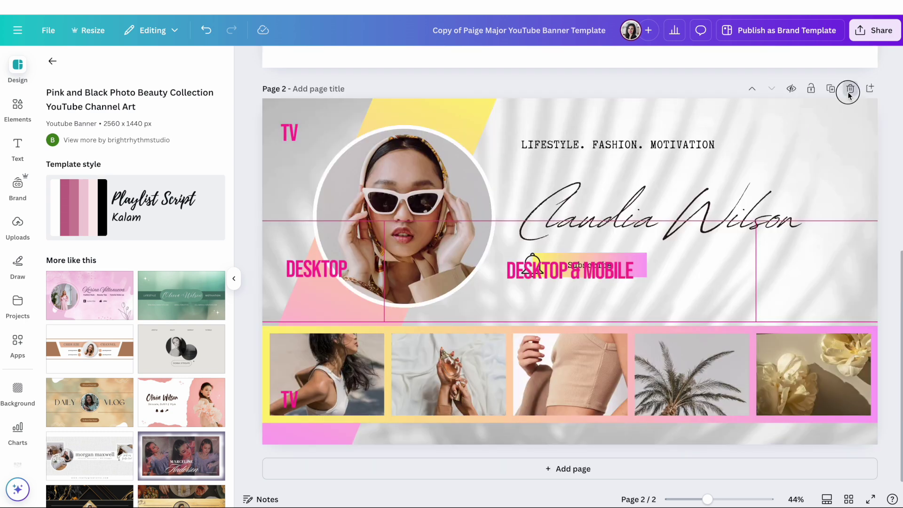
pyautogui.scroll(-6, 130, 347)
pyautogui.scroll(-2, 130, 347)
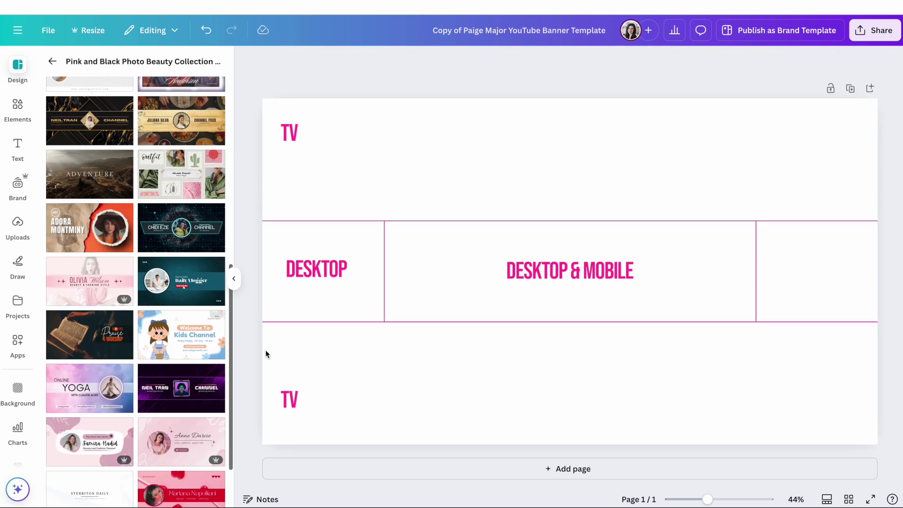
pyautogui.scroll(-1, 169, 398)
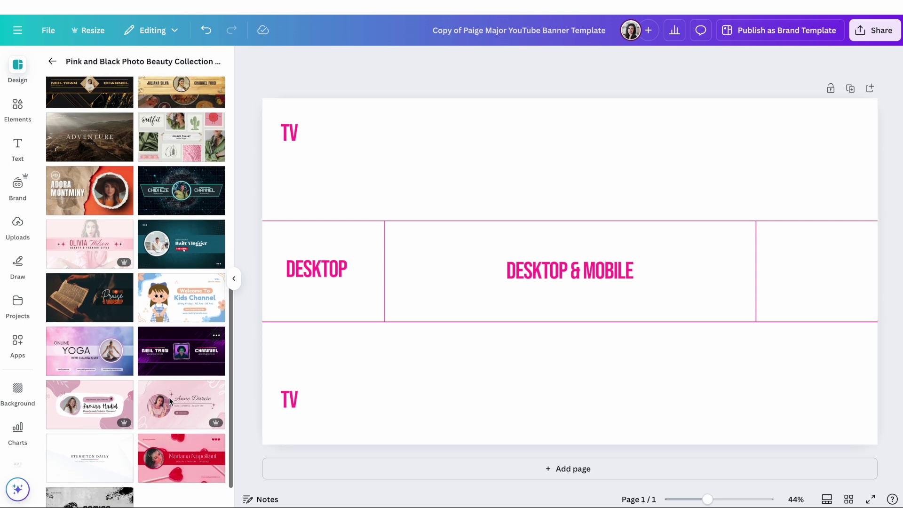
pyautogui.scroll(-1, 168, 397)
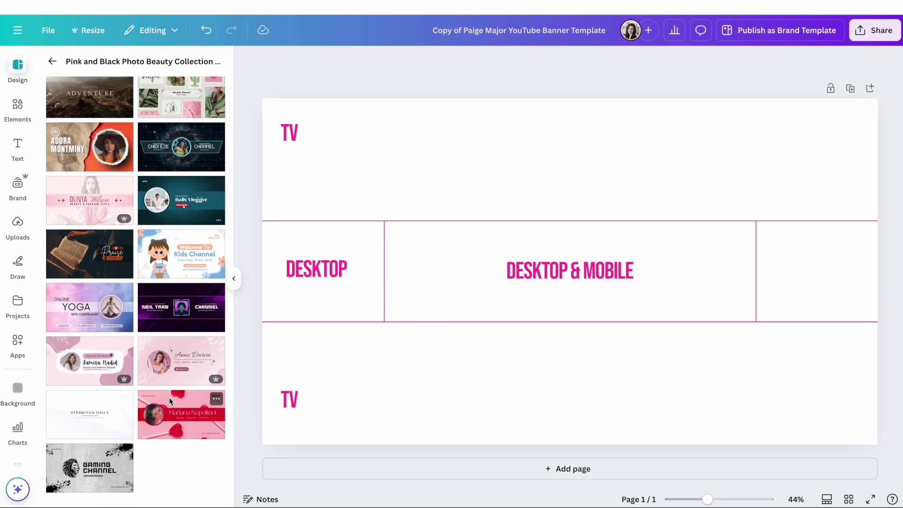
pyautogui.click(234, 280)
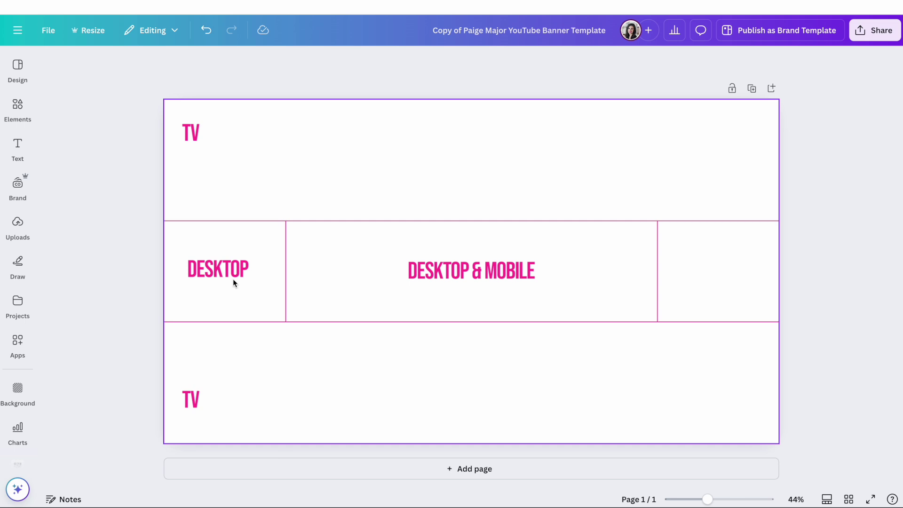
# Duplicate the guide page, undoing an accidental move of the guide image.
pyautogui.click(749, 91)
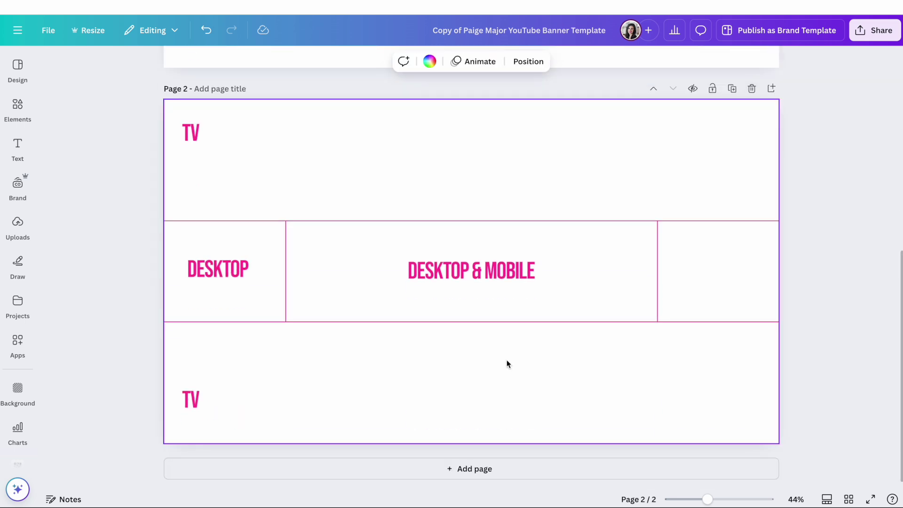
pyautogui.moveTo(456, 272); pyautogui.dragTo(459, 310)
pyautogui.hotkey('ctrl', 'z')
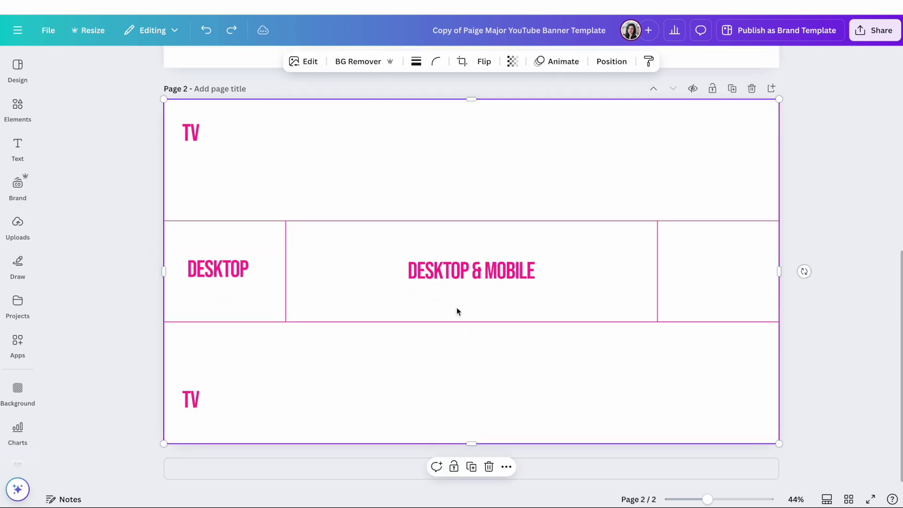
pyautogui.scroll(5, 456, 310)
pyautogui.scroll(2, 457, 310)
pyautogui.scroll(-6, 456, 311)
pyautogui.scroll(1, 456, 304)
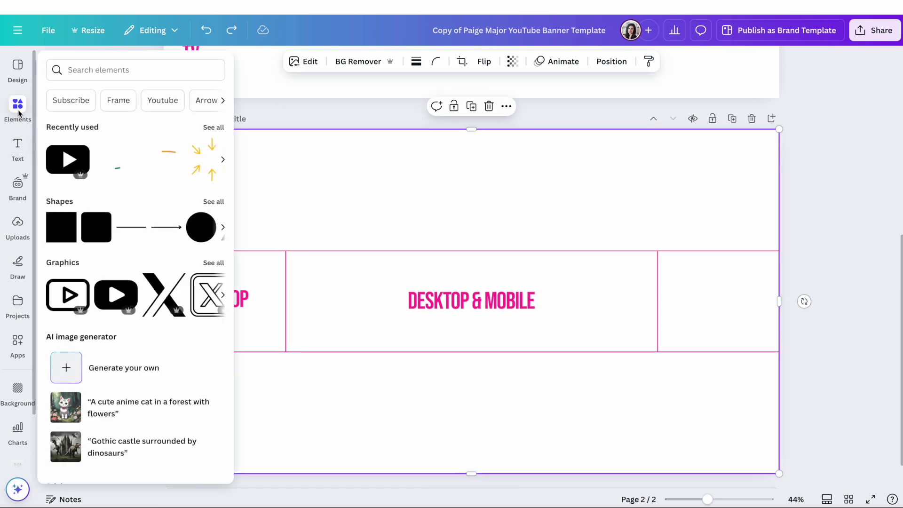
# Place the uploaded pink-blazer photo on the new page 2.
pyautogui.click(17, 229)
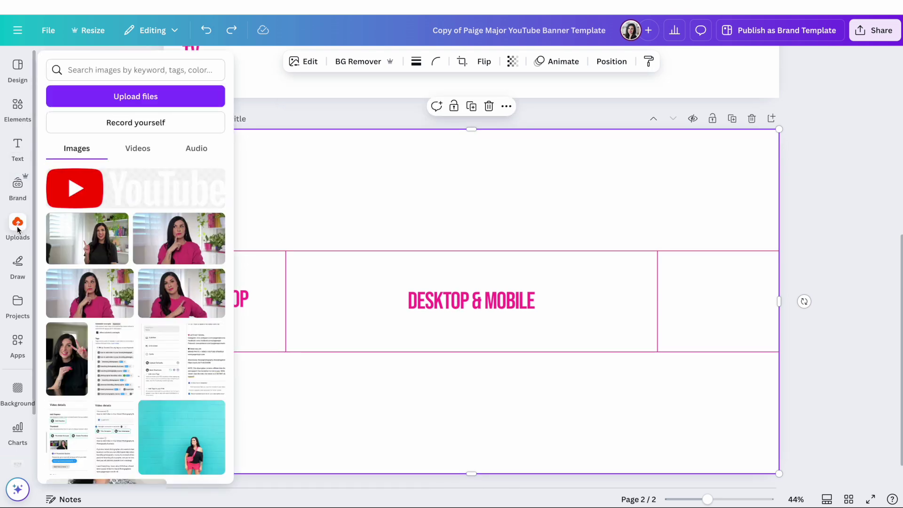
pyautogui.scroll(-6, 135, 278)
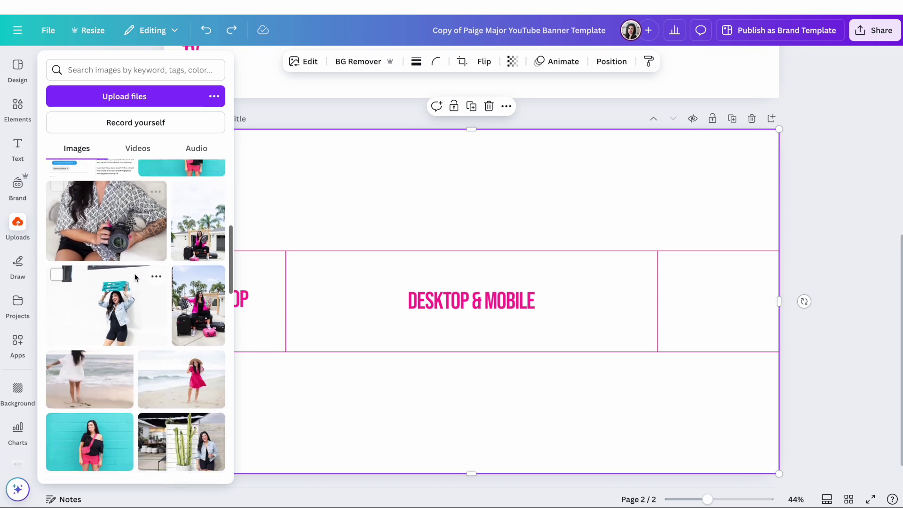
pyautogui.scroll(-10, 135, 278)
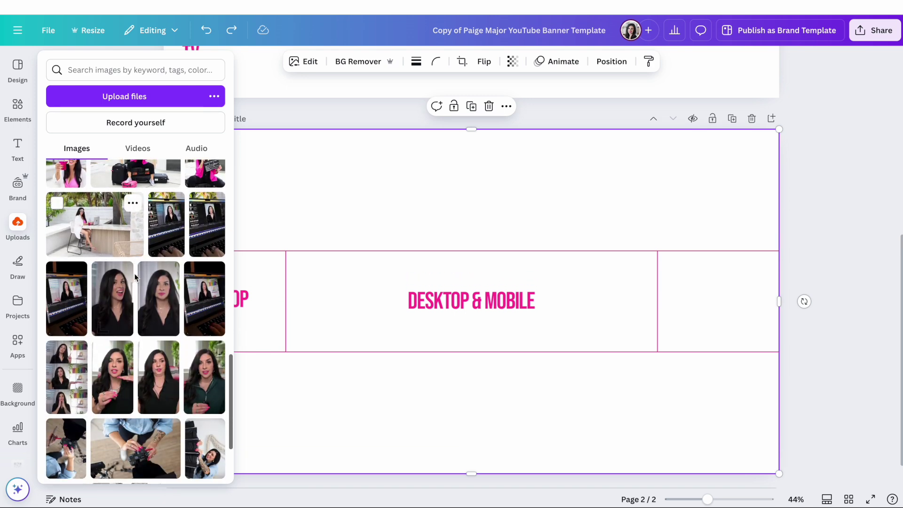
pyautogui.scroll(-10, 135, 277)
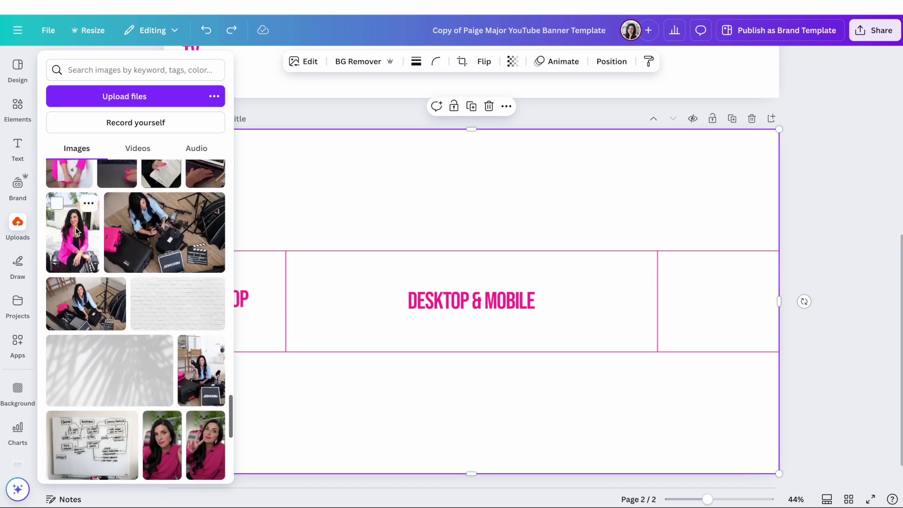
pyautogui.click(76, 232)
pyautogui.click(498, 288)
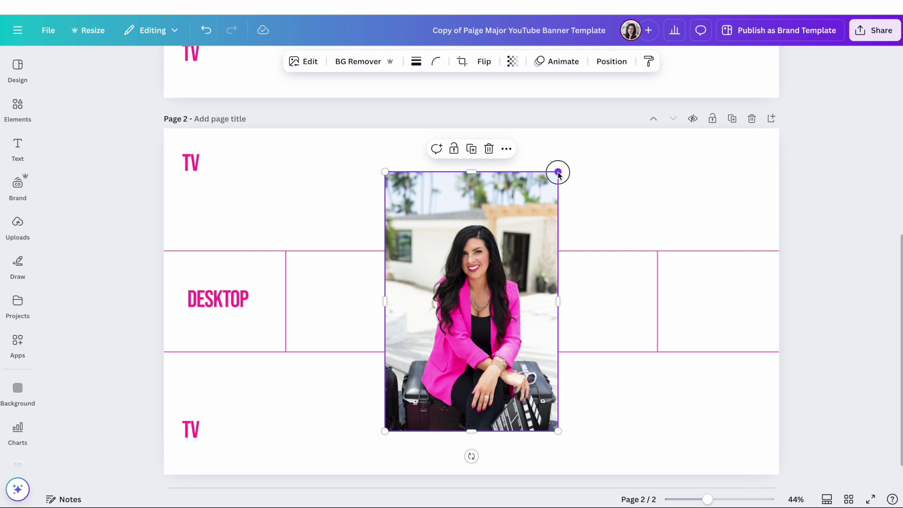
# Shrink, move and crop the pink-blazer photo so it fits inside the middle Desktop band.
pyautogui.moveTo(558, 173); pyautogui.dragTo(481, 288)
pyautogui.moveTo(461, 351); pyautogui.dragTo(361, 294)
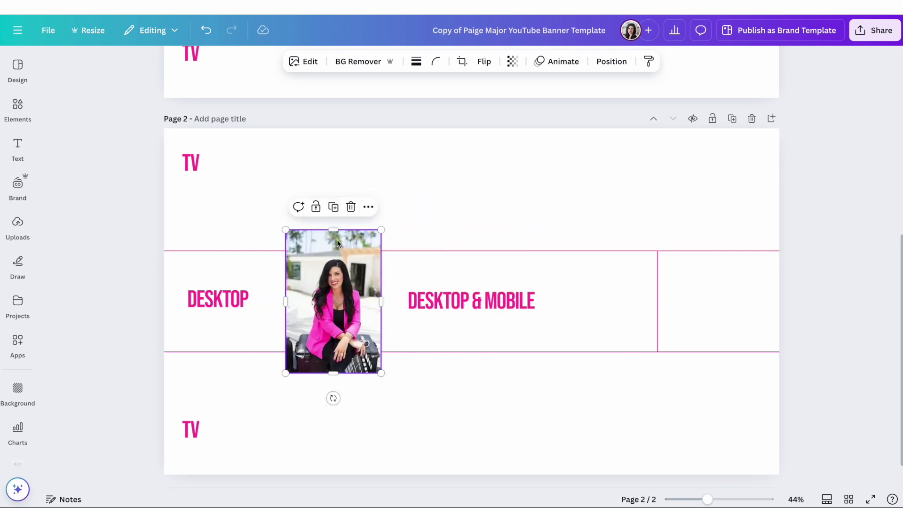
pyautogui.moveTo(333, 229); pyautogui.dragTo(329, 253)
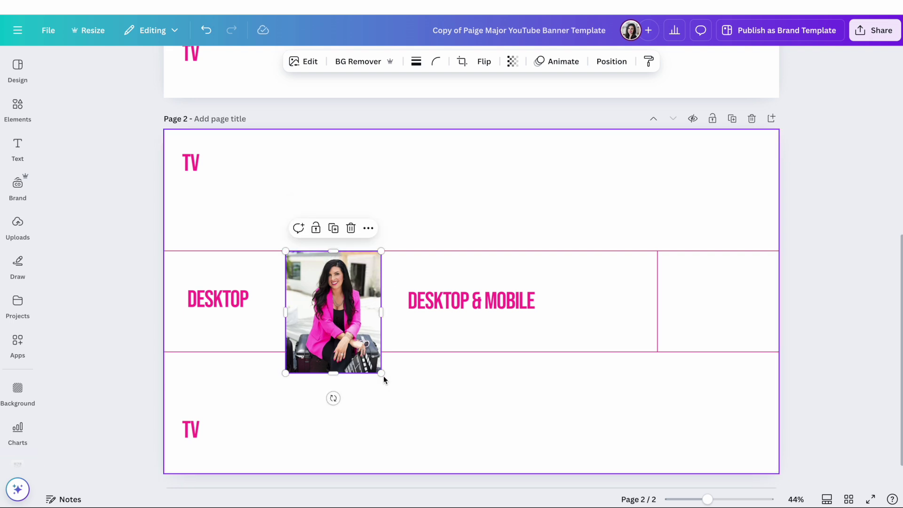
pyautogui.moveTo(381, 373); pyautogui.dragTo(371, 348)
pyautogui.scroll(2, 185, 250)
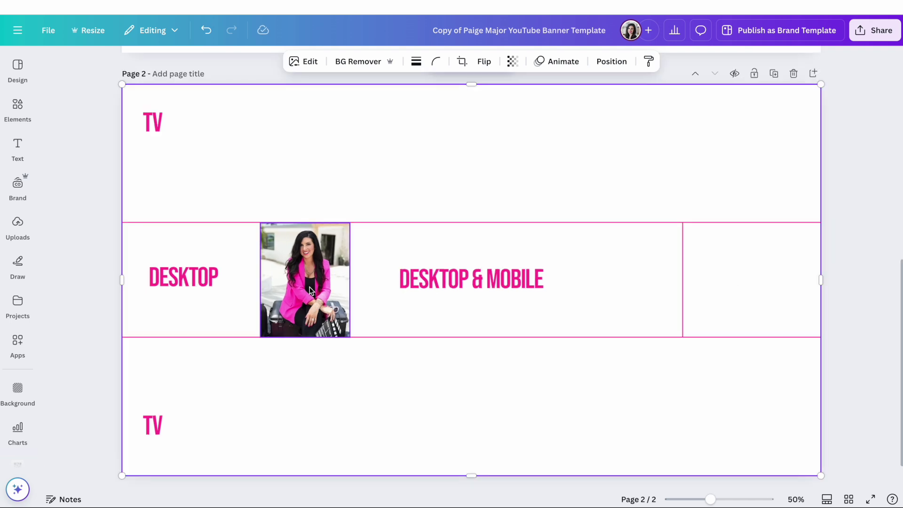
pyautogui.click(19, 184)
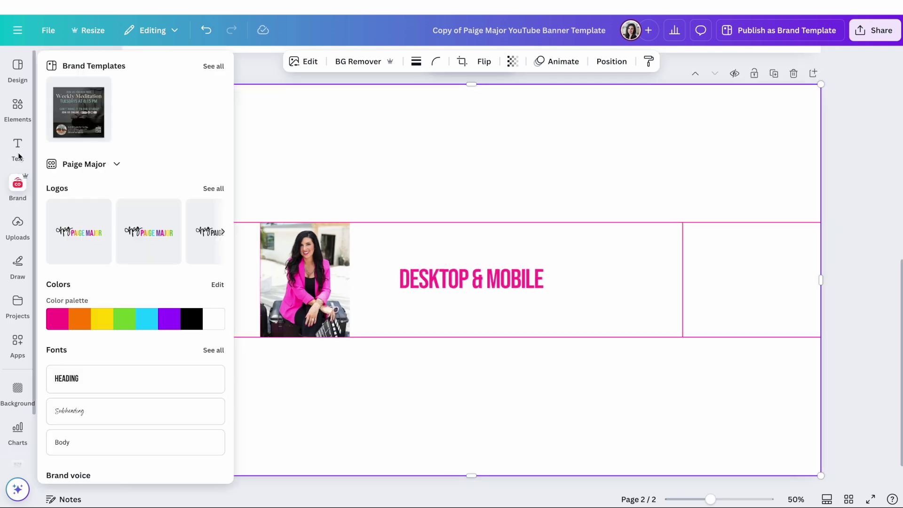
# Add a square and stretch it into a rectangle spanning the full page width across the middle band.
pyautogui.click(17, 109)
pyautogui.click(61, 223)
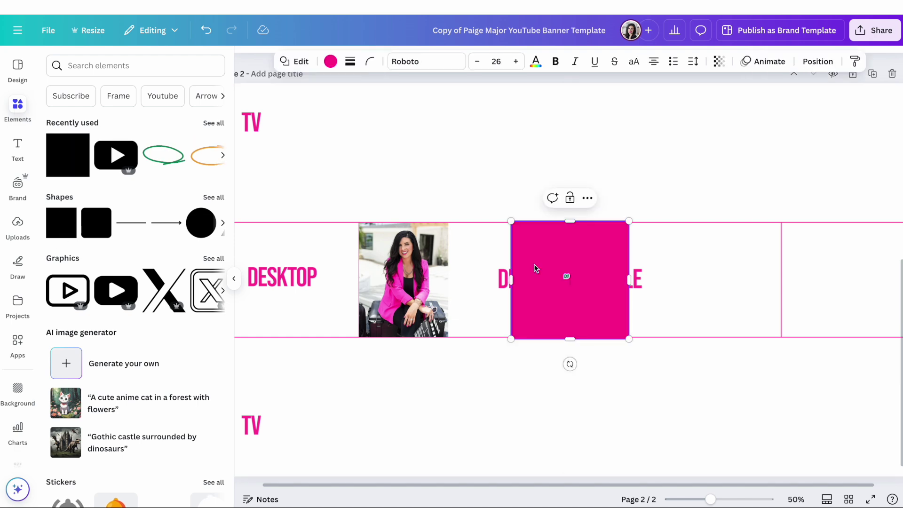
pyautogui.moveTo(511, 280); pyautogui.dragTo(281, 280)
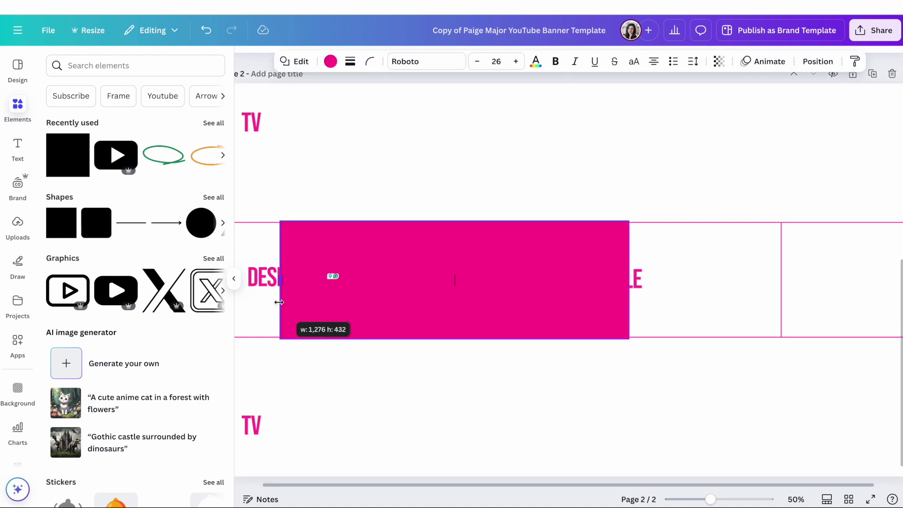
pyautogui.click(235, 277)
pyautogui.moveTo(183, 284); pyautogui.dragTo(122, 281)
pyautogui.moveTo(530, 280); pyautogui.dragTo(821, 280)
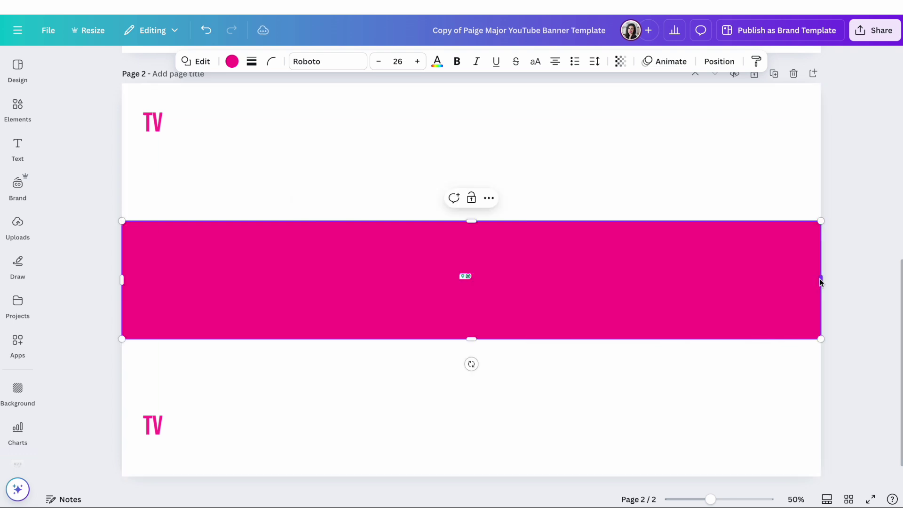
# Recolour the rectangle from pink to black.
pyautogui.click(231, 61)
pyautogui.click(120, 174)
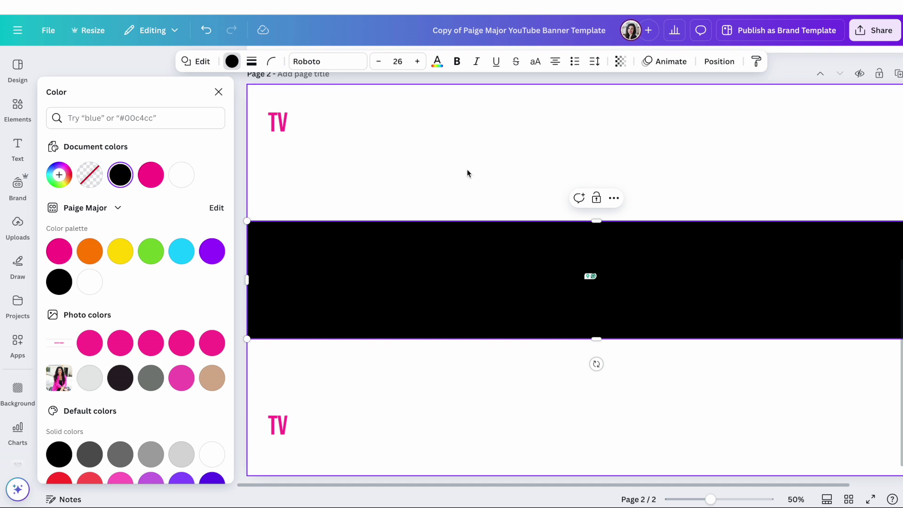
pyautogui.hscroll(2, 468, 173)
pyautogui.click(219, 92)
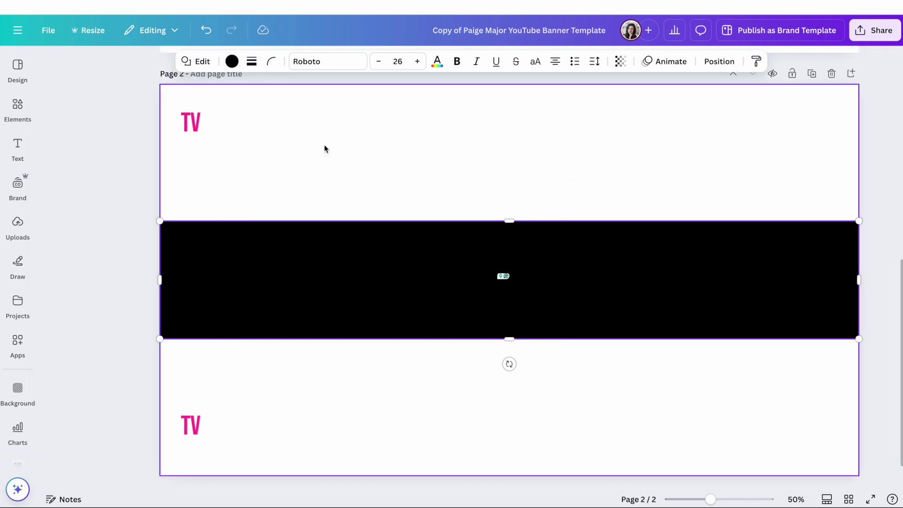
# Move the black rectangle beneath the photo and guide-label group in the layers list.
pyautogui.click(720, 62)
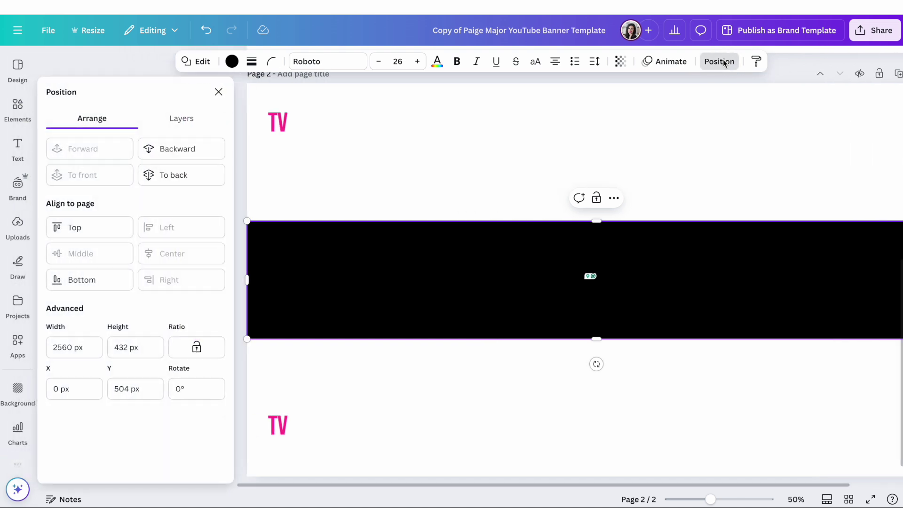
pyautogui.click(187, 124)
pyautogui.moveTo(140, 189); pyautogui.dragTo(133, 256)
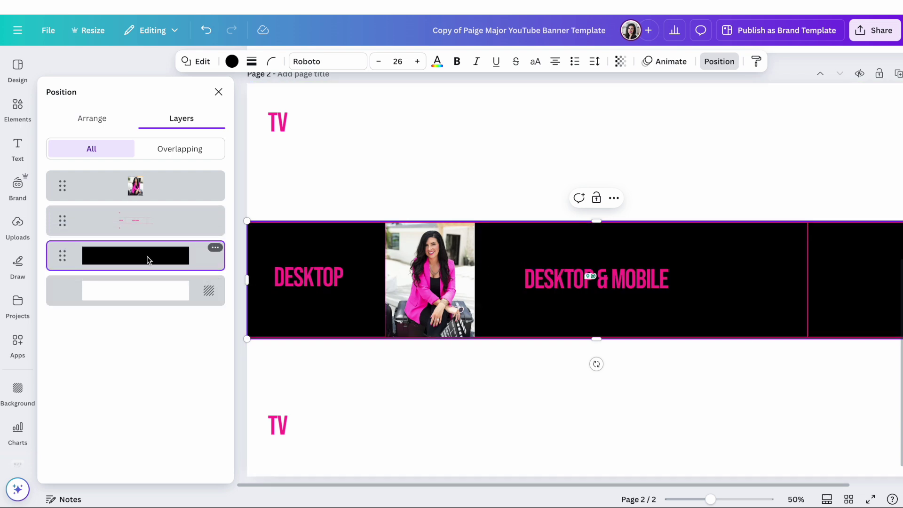
pyautogui.click(582, 168)
pyautogui.hscroll(2, 582, 168)
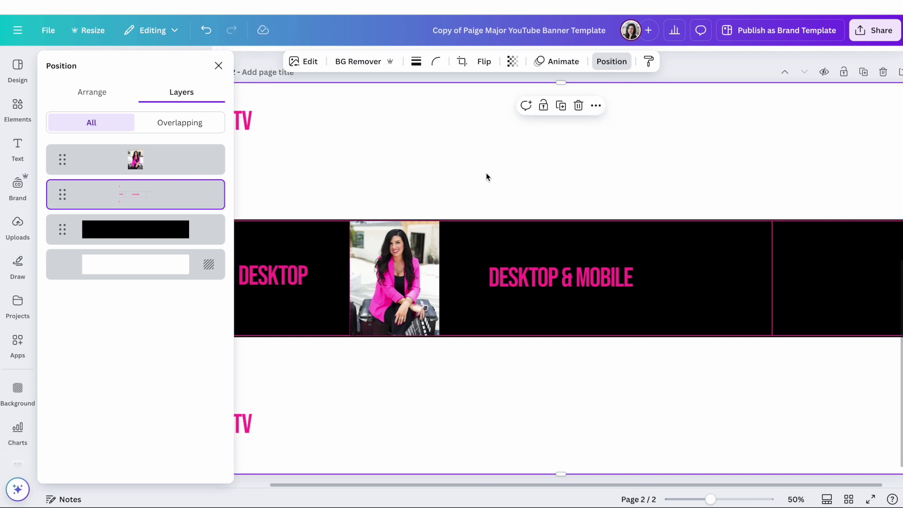
pyautogui.hscroll(1, 500, 175)
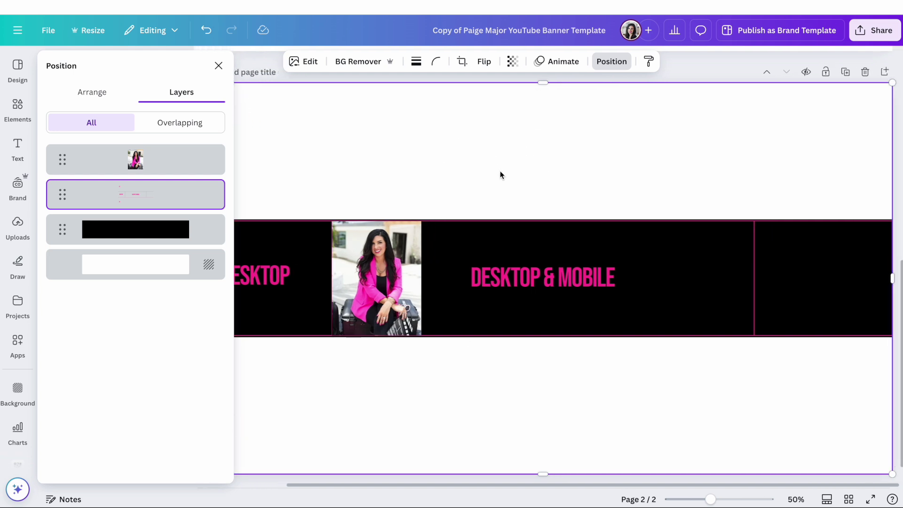
# Add a size-60 heading containing the creator's name.
pyautogui.press('t')
pyautogui.click(418, 62)
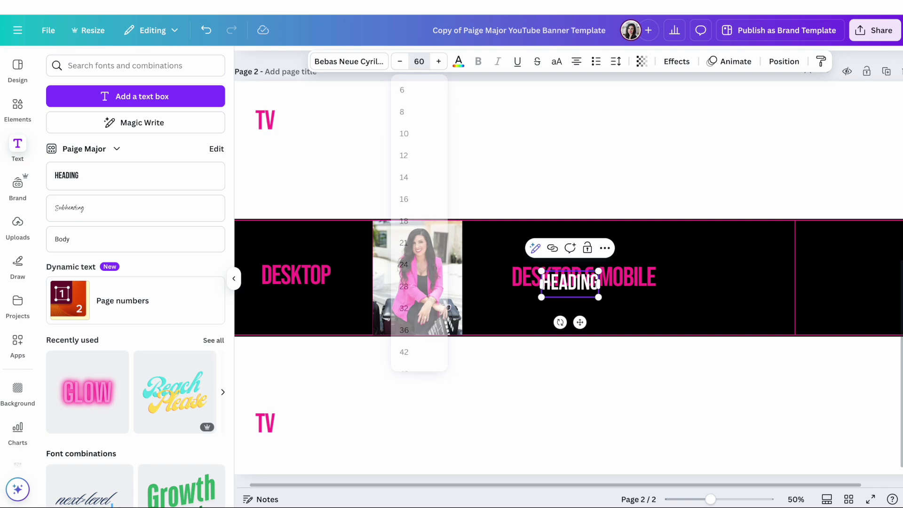
pyautogui.press('Return')
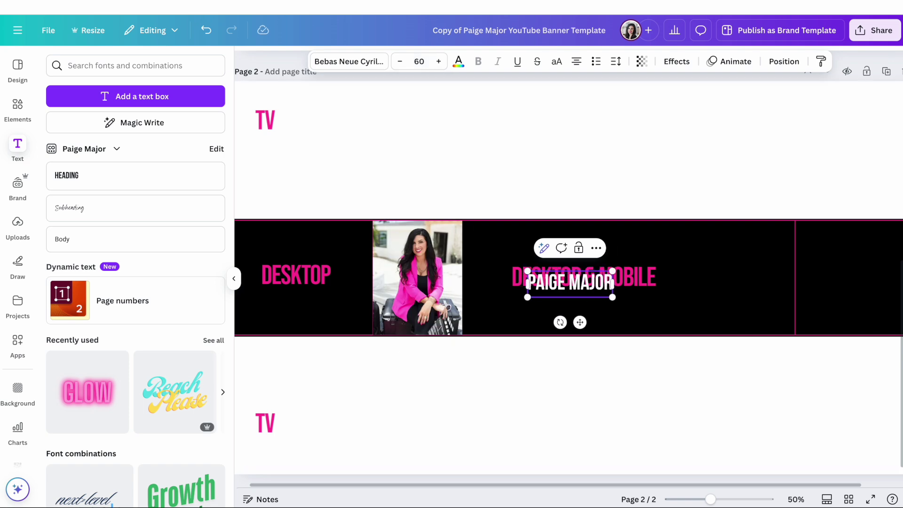
pyautogui.click(631, 334)
pyautogui.click(569, 282)
# Style the name title in bold Oswald at size 70 and move it above DESKTOP & MOBILE.
pyautogui.click(363, 65)
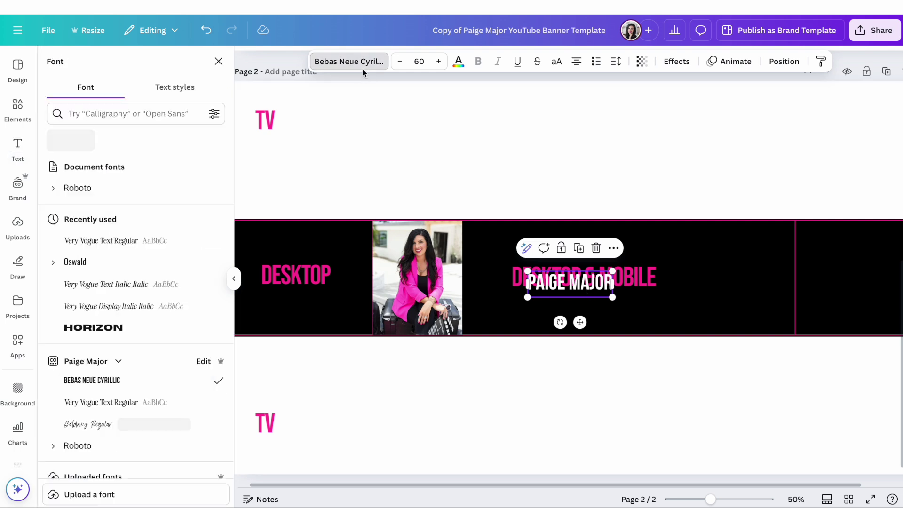
pyautogui.scroll(-2, 126, 273)
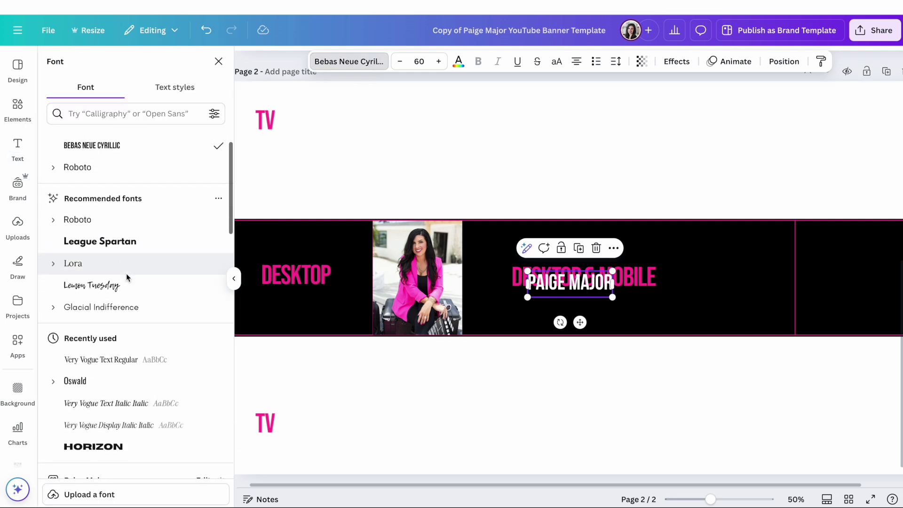
pyautogui.scroll(-1, 126, 273)
pyautogui.click(76, 362)
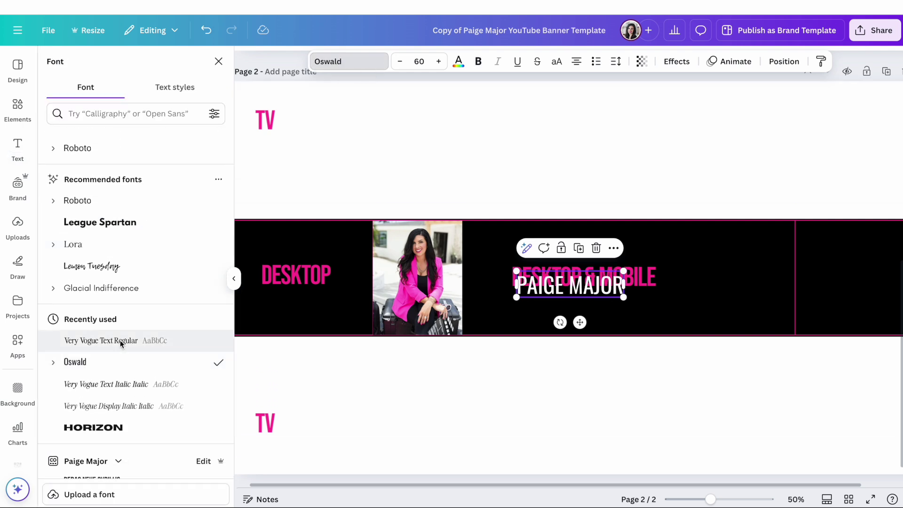
pyautogui.click(477, 61)
pyautogui.click(439, 61)
pyautogui.click(439, 61)
pyautogui.click(439, 61)
pyautogui.click(439, 61)
pyautogui.click(439, 62)
pyautogui.click(439, 61)
pyautogui.click(439, 61)
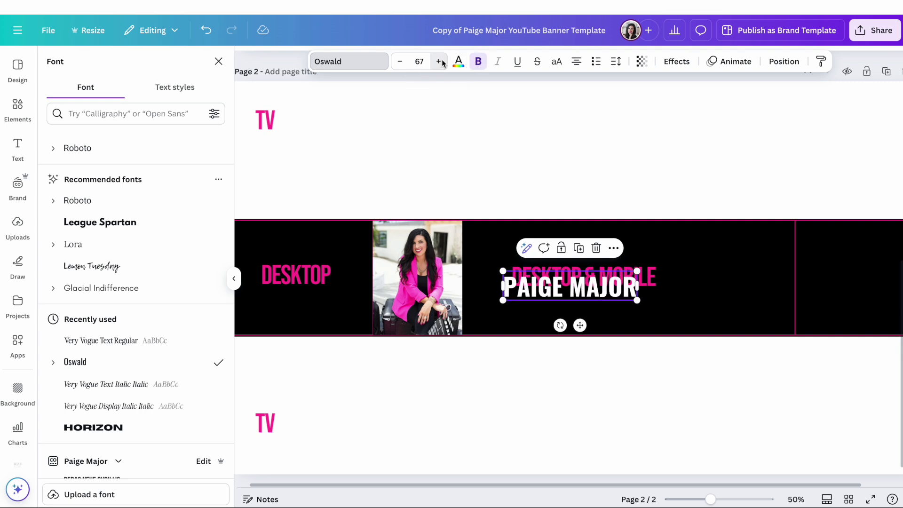
pyautogui.click(441, 61)
pyautogui.click(441, 60)
pyautogui.click(441, 60)
pyautogui.click(522, 194)
pyautogui.moveTo(568, 286); pyautogui.dragTo(573, 253)
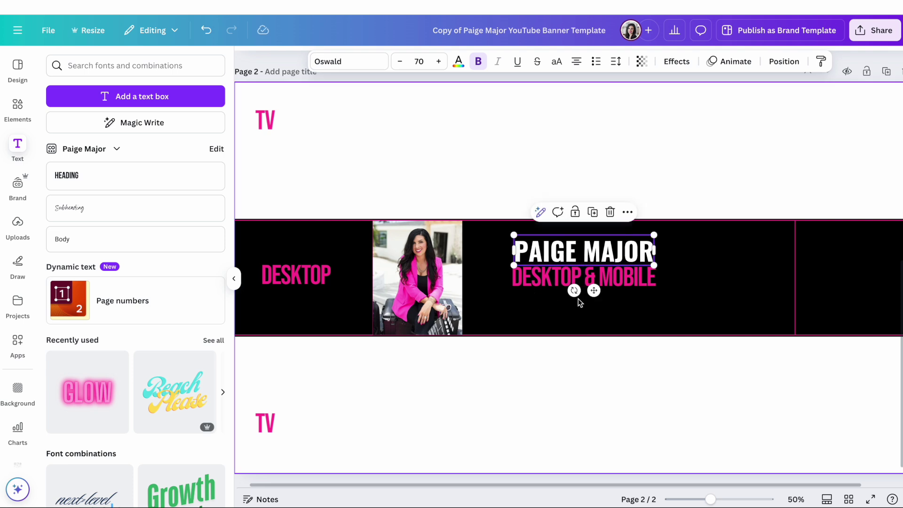
# Move the pink guide-label group below the black rectangle in the layers list.
pyautogui.click(784, 62)
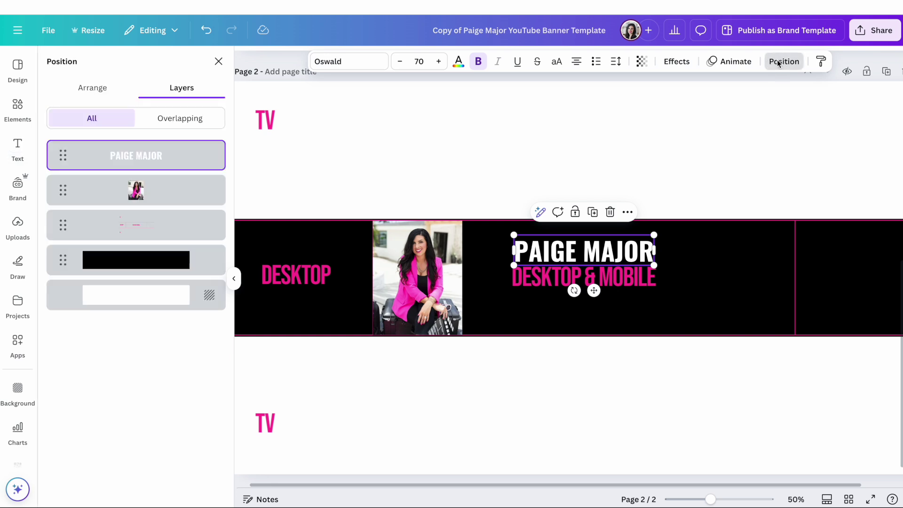
pyautogui.moveTo(168, 220); pyautogui.dragTo(171, 265)
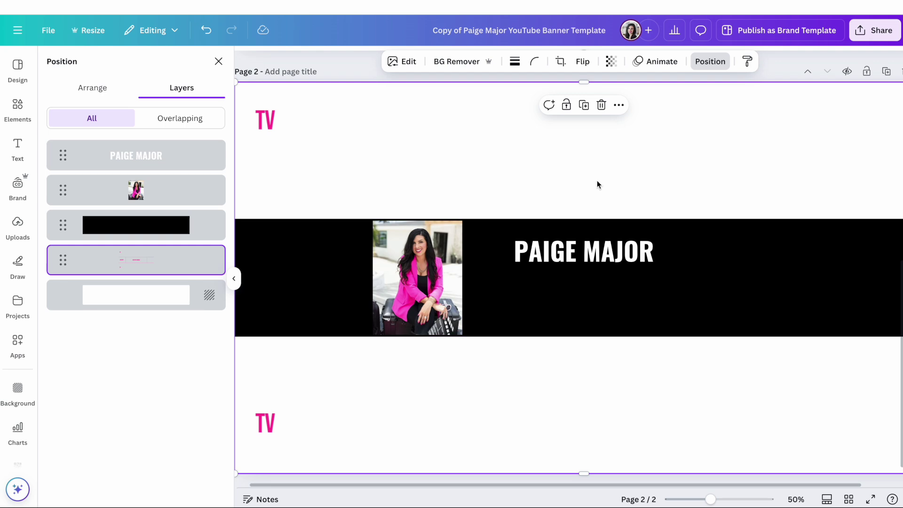
pyautogui.click(597, 252)
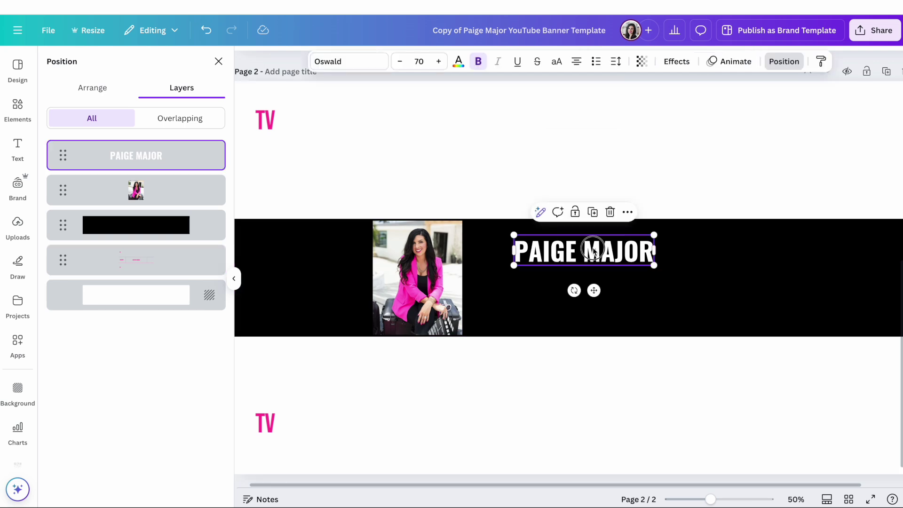
pyautogui.click(585, 177)
pyautogui.click(567, 251)
# Duplicate the name title into a size-30 subtitle reading 'PHOTO | VIDEO PRODUCTION | YOUTUBE' beneath it.
pyautogui.hotkey('ctrl', 'd')
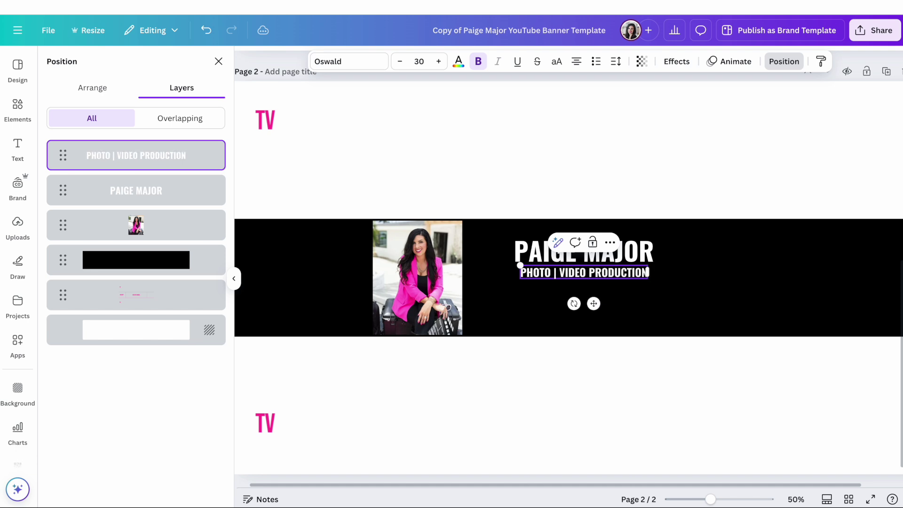
pyautogui.write('| YUT')
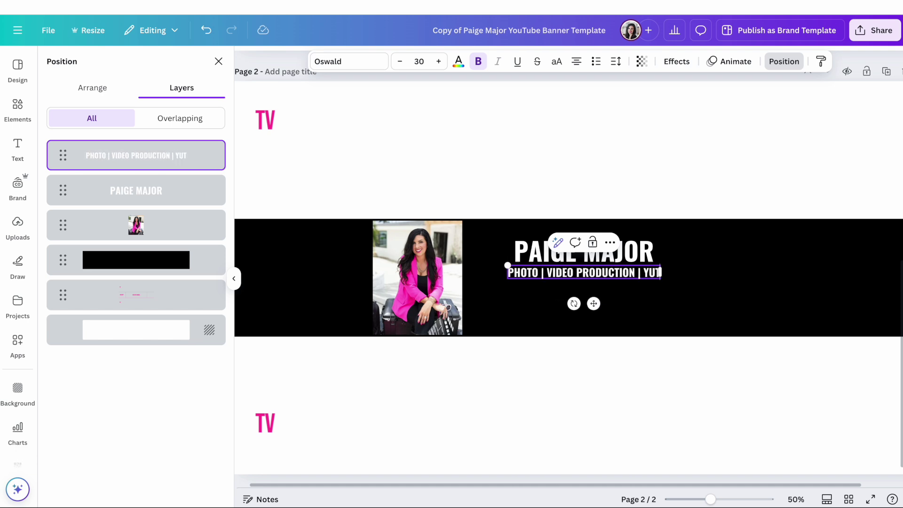
pyautogui.write('UB')
pyautogui.press('BackSpace')
pyautogui.press('BackSpace')
pyautogui.press('BackSpace')
pyautogui.press('BackSpace')
pyautogui.write('OUTUBE')
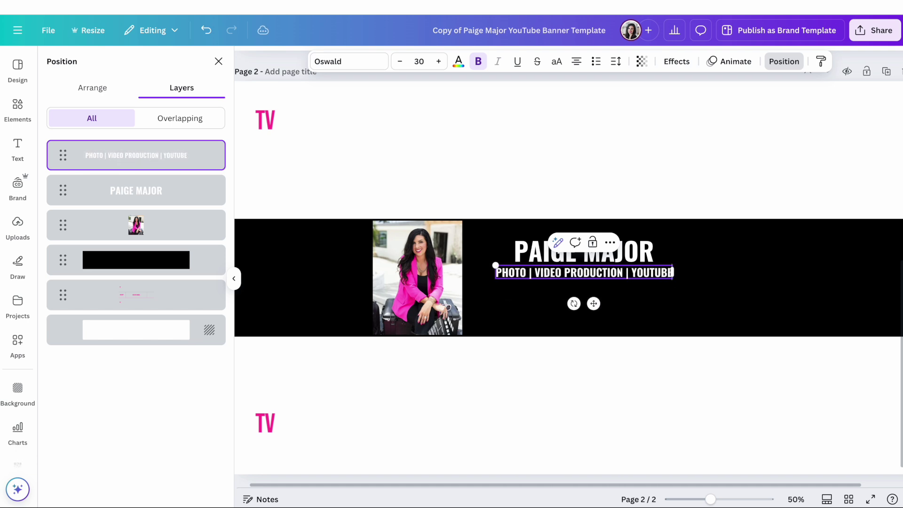
pyautogui.write(' STRATEGY')
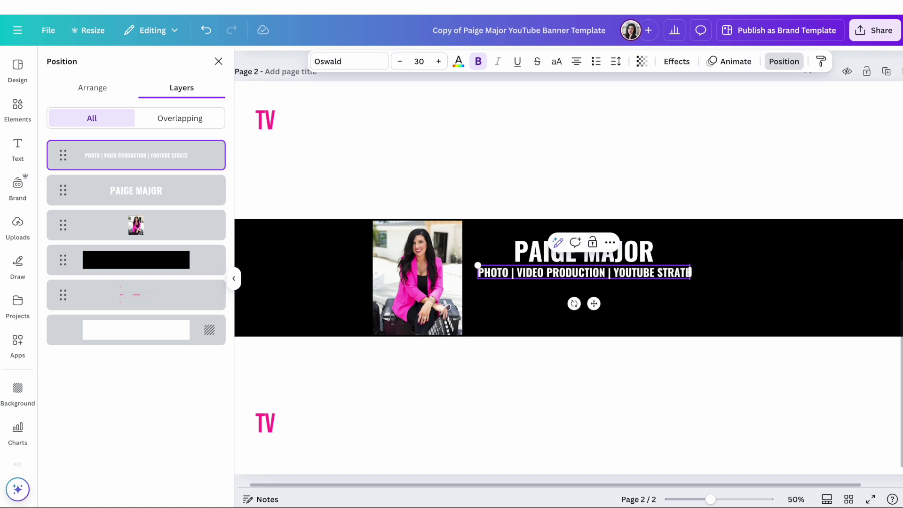
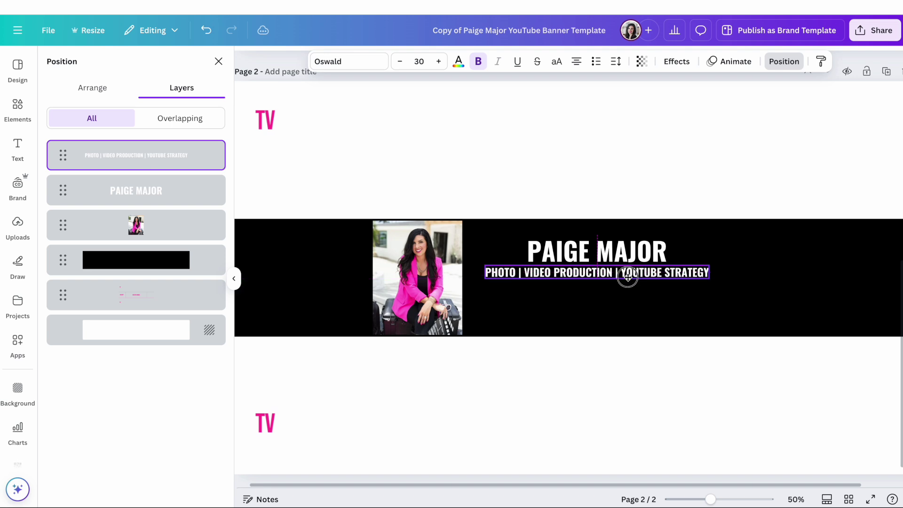
# Check the black strip and PAIGE MAJOR title layers on banner page 2.
pyautogui.click(629, 301)
pyautogui.click(607, 249)
pyautogui.click(600, 291)
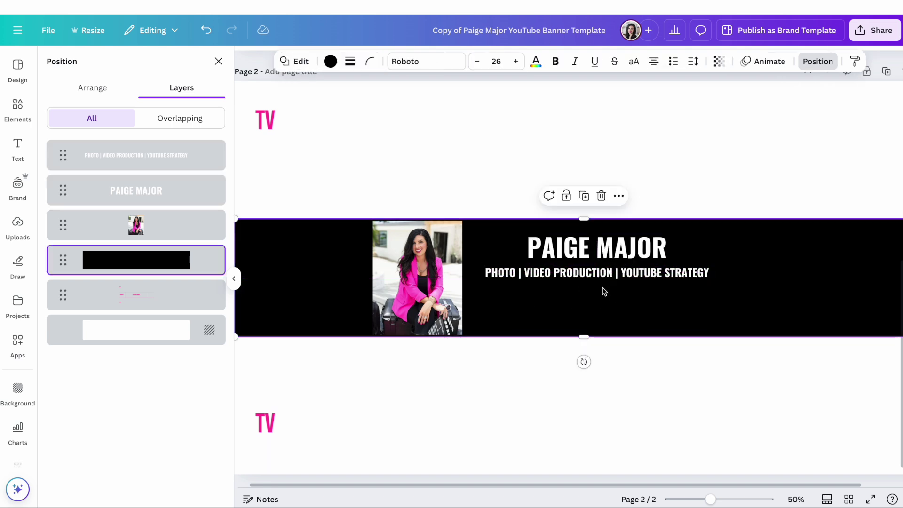
# Add a square element and stretch it into a thin, wide bar beneath the subtitle.
pyautogui.hotkey('ctrl', 'z')
pyautogui.click(18, 108)
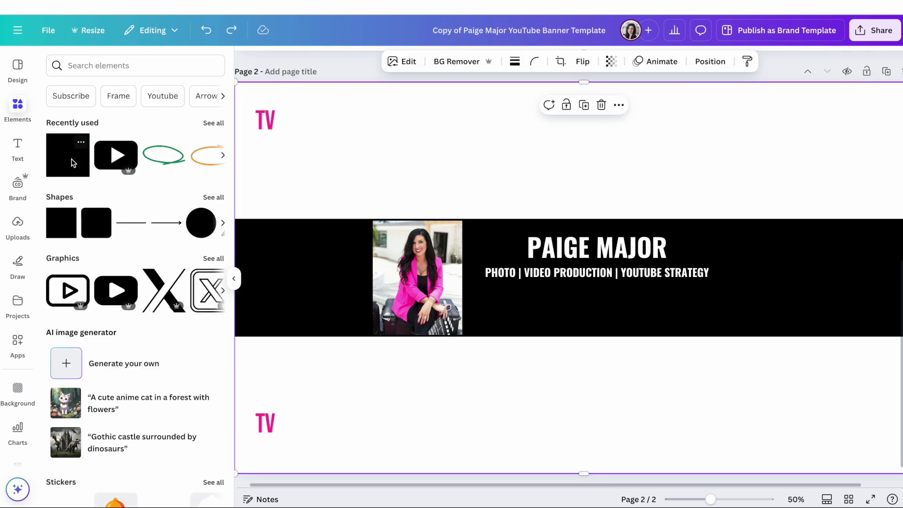
pyautogui.click(72, 163)
pyautogui.moveTo(583, 219); pyautogui.dragTo(584, 287)
pyautogui.moveTo(584, 336); pyautogui.dragTo(587, 309)
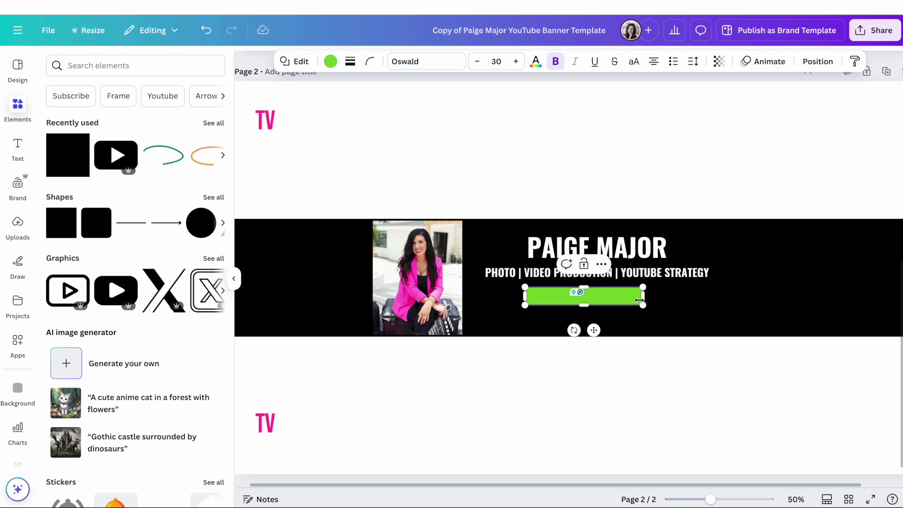
pyautogui.moveTo(644, 299); pyautogui.dragTo(693, 299)
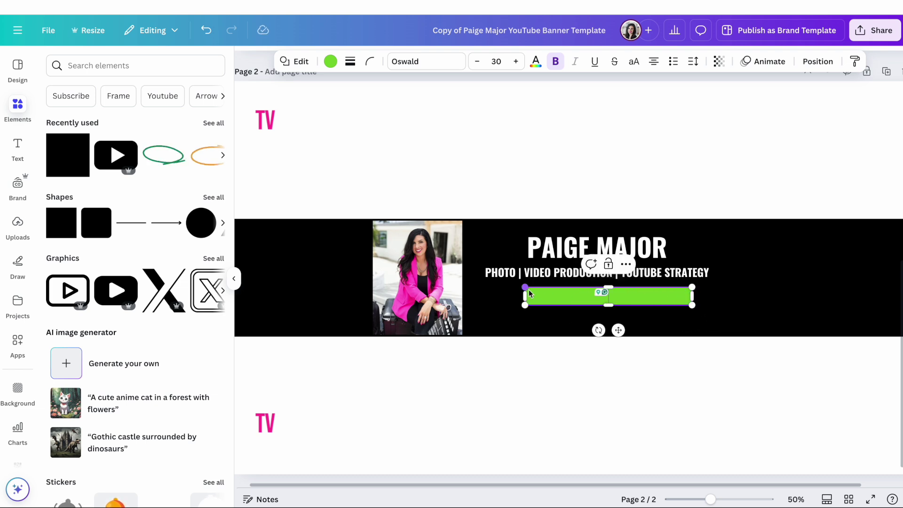
pyautogui.moveTo(526, 298); pyautogui.dragTo(502, 297)
pyautogui.click(585, 165)
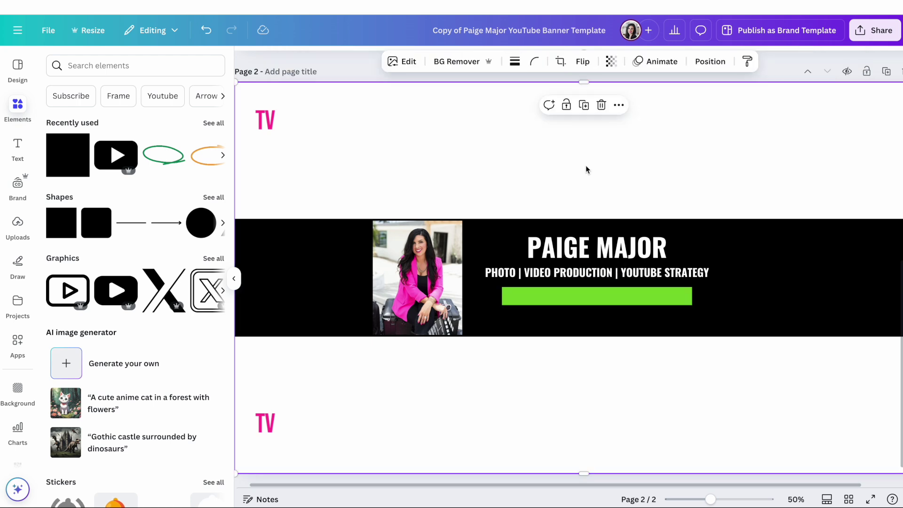
# Add a Very Vogue Text heading 'Helping you look like a pro on camera.' enlarged onto the bar.
pyautogui.click(18, 146)
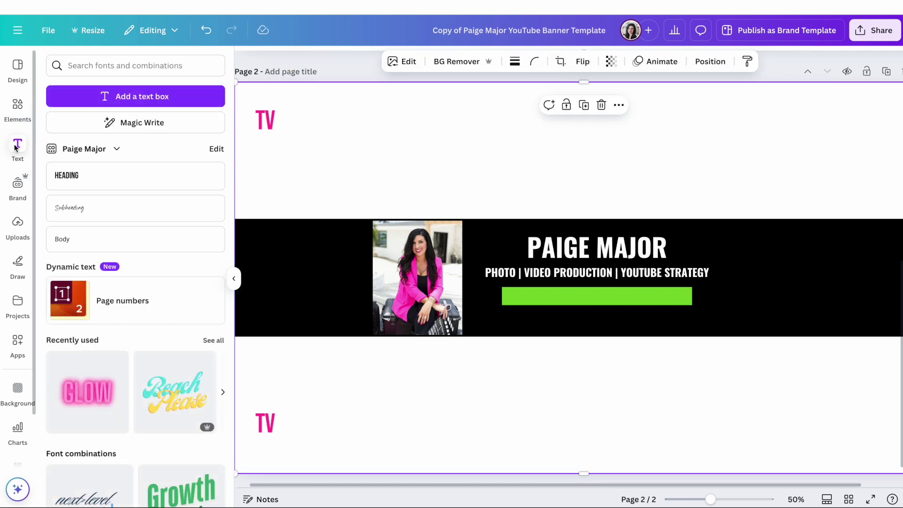
pyautogui.click(102, 181)
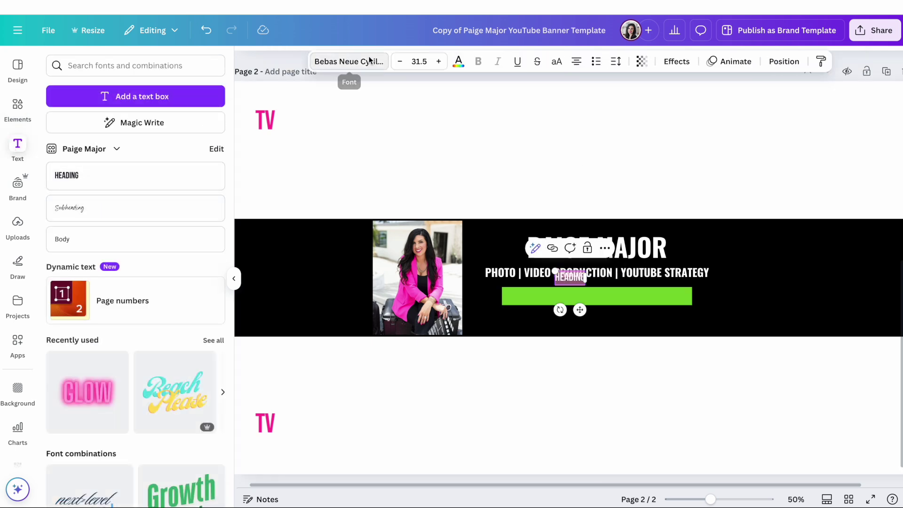
pyautogui.click(364, 62)
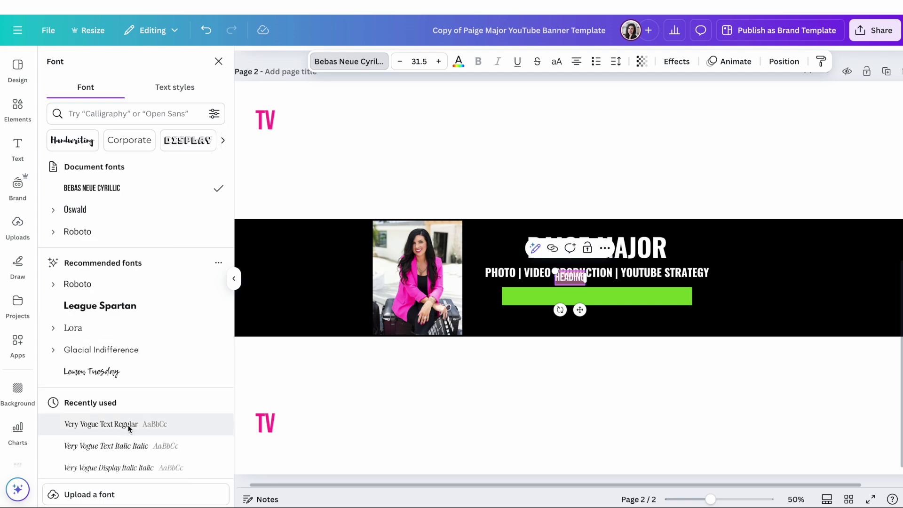
pyautogui.click(127, 424)
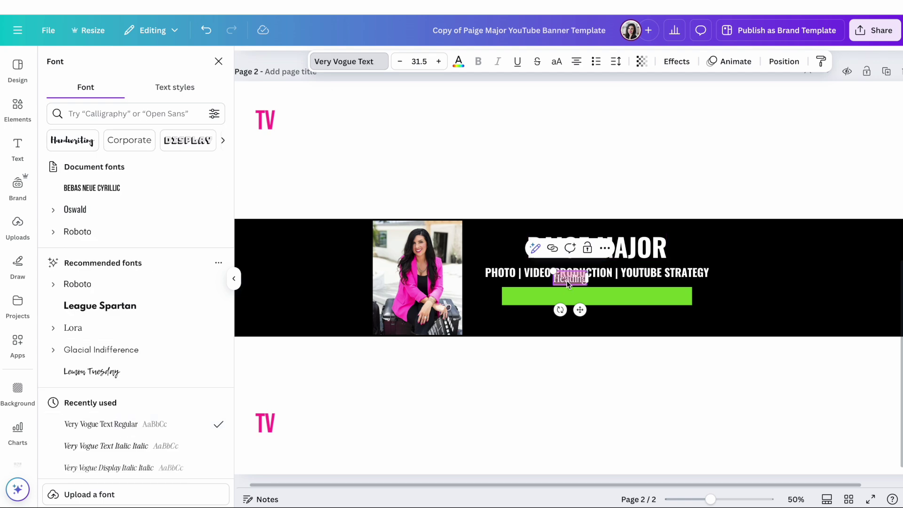
pyautogui.write('Helping you')
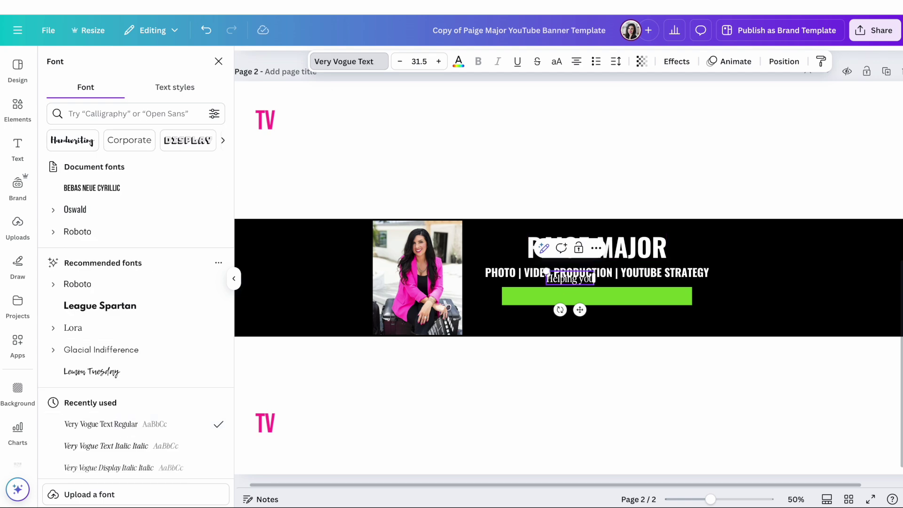
pyautogui.write(' look like a pro on')
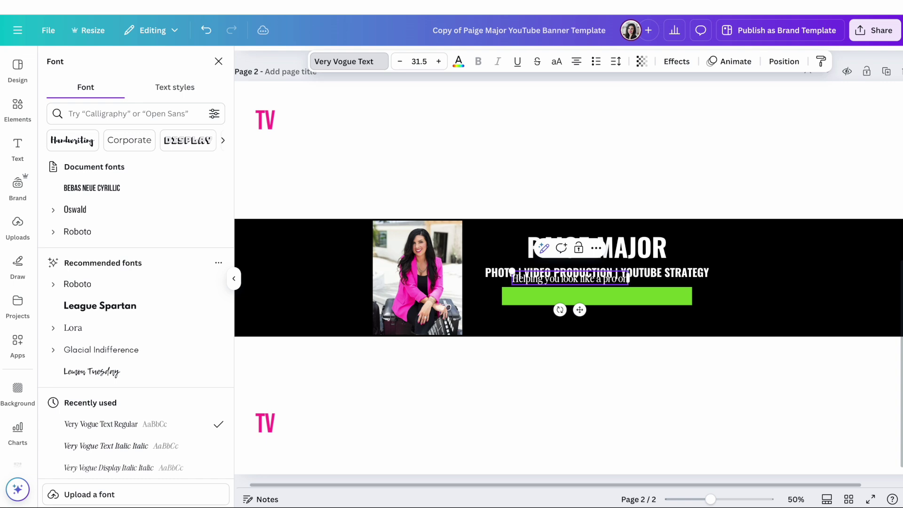
pyautogui.write(' camera.')
pyautogui.moveTo(574, 278); pyautogui.dragTo(601, 295)
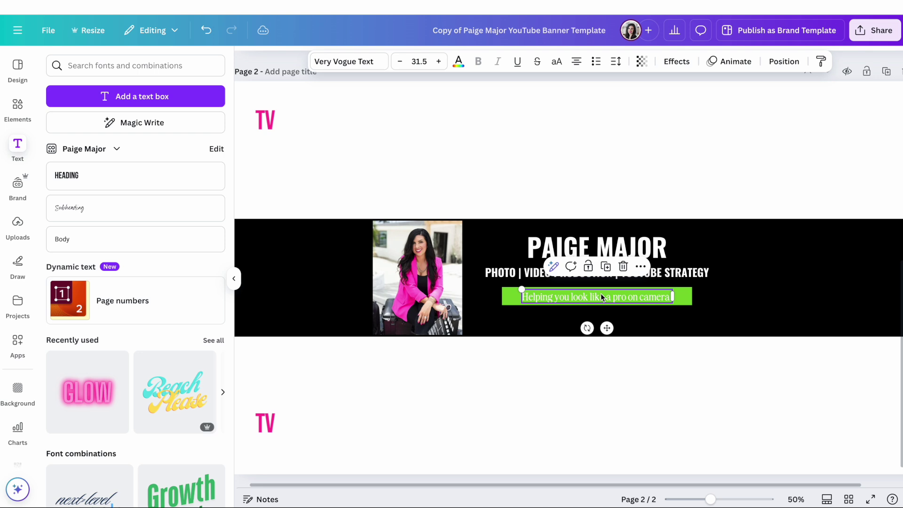
pyautogui.click(440, 61)
pyautogui.click(440, 61)
pyautogui.click(441, 61)
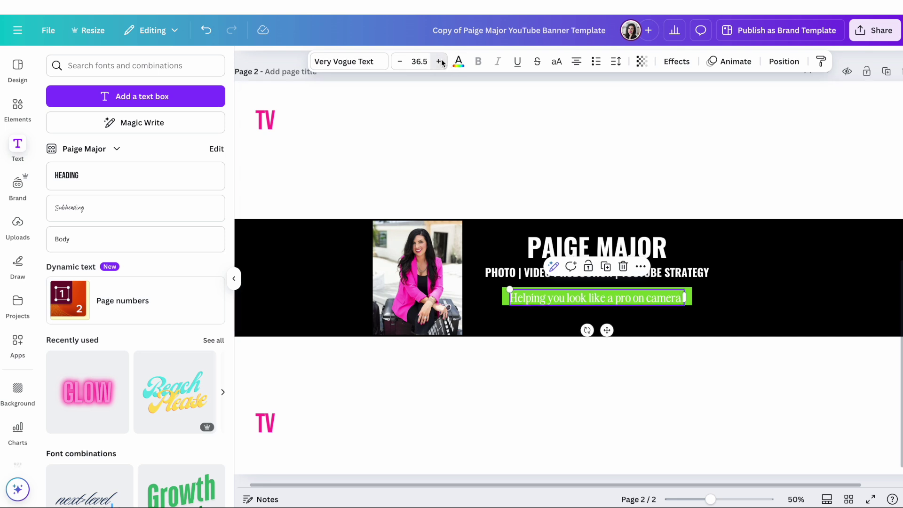
pyautogui.click(704, 303)
# Recolour the bar pink and centre the tagline text on it.
pyautogui.click(690, 293)
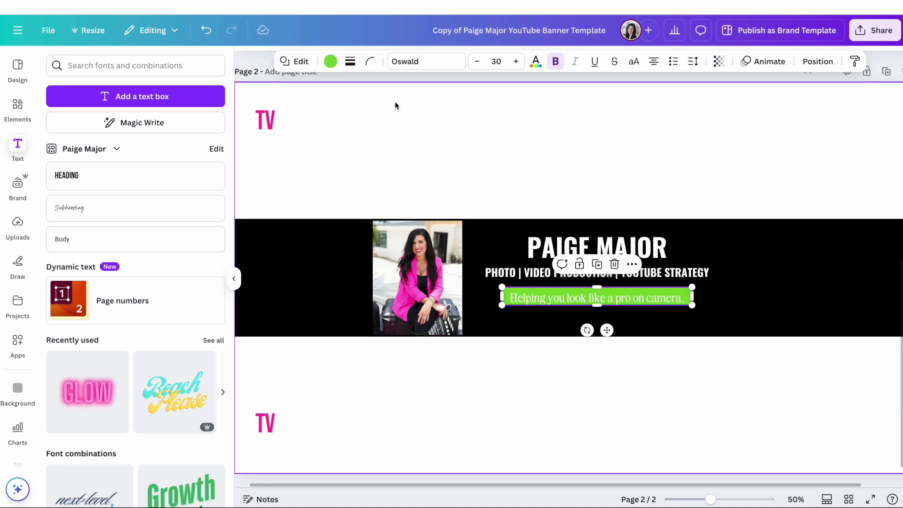
pyautogui.click(330, 62)
pyautogui.click(59, 220)
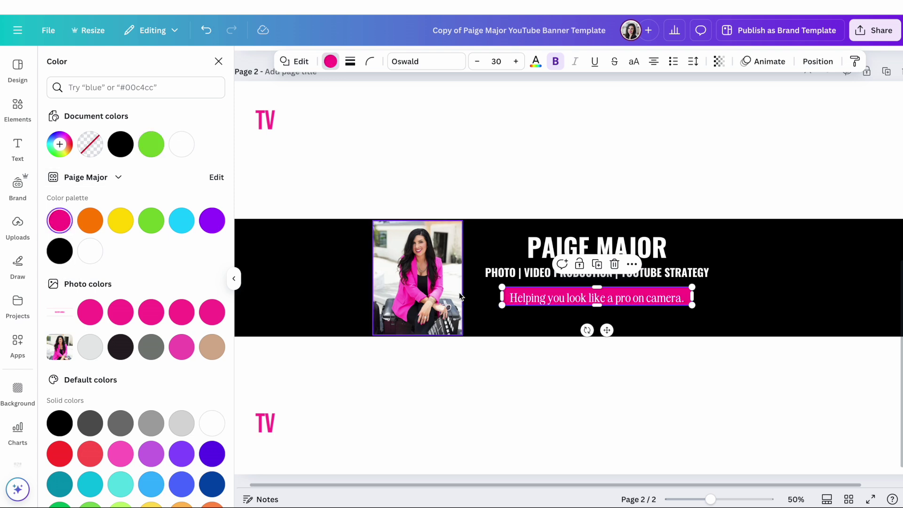
pyautogui.click(631, 318)
pyautogui.click(628, 303)
pyautogui.moveTo(628, 302); pyautogui.dragTo(627, 297)
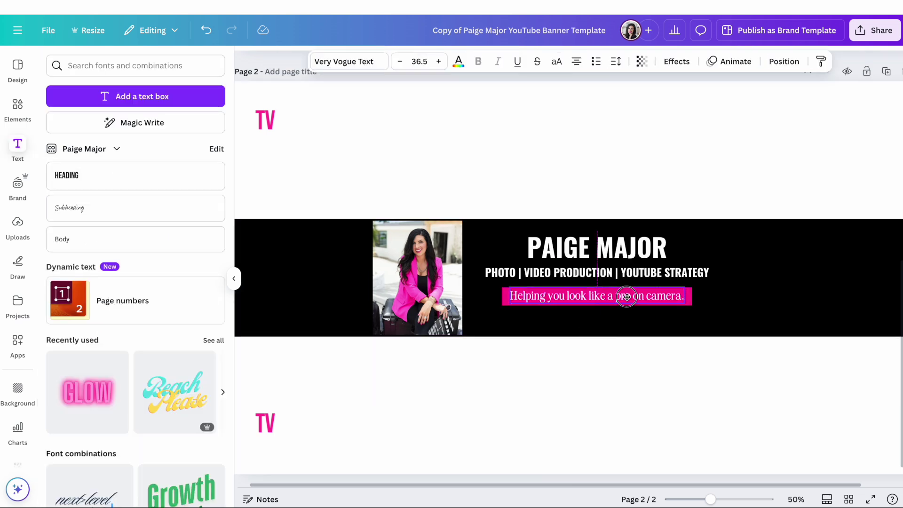
pyautogui.click(639, 328)
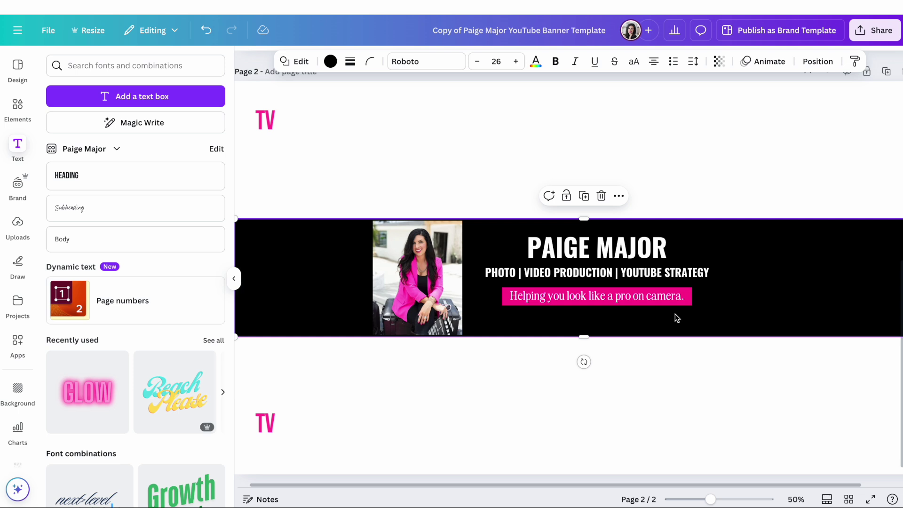
# Duplicate the subtitle below the pink tagline and retype it as 'NEW VIDEO EVERY WEDNESDAY'.
pyautogui.click(614, 272)
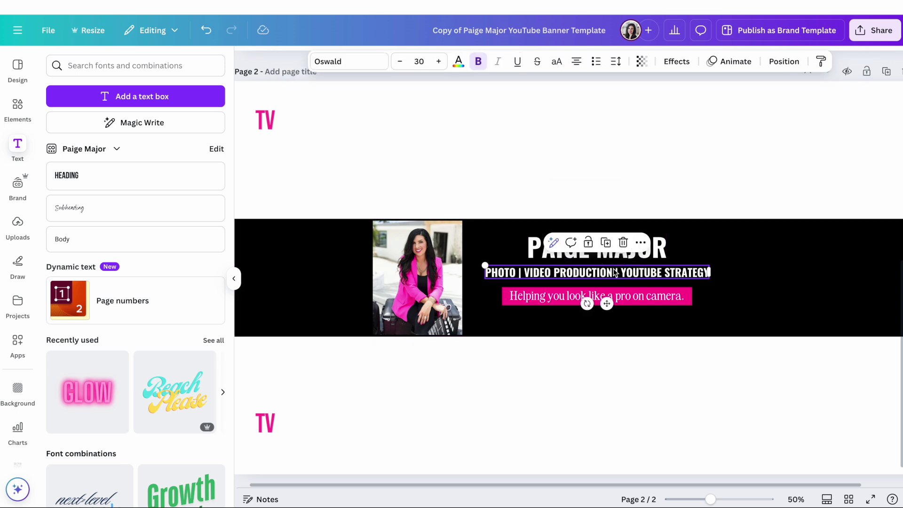
pyautogui.click(719, 254)
pyautogui.hotkey('ctrl', 'v')
pyautogui.moveTo(614, 273); pyautogui.dragTo(618, 312)
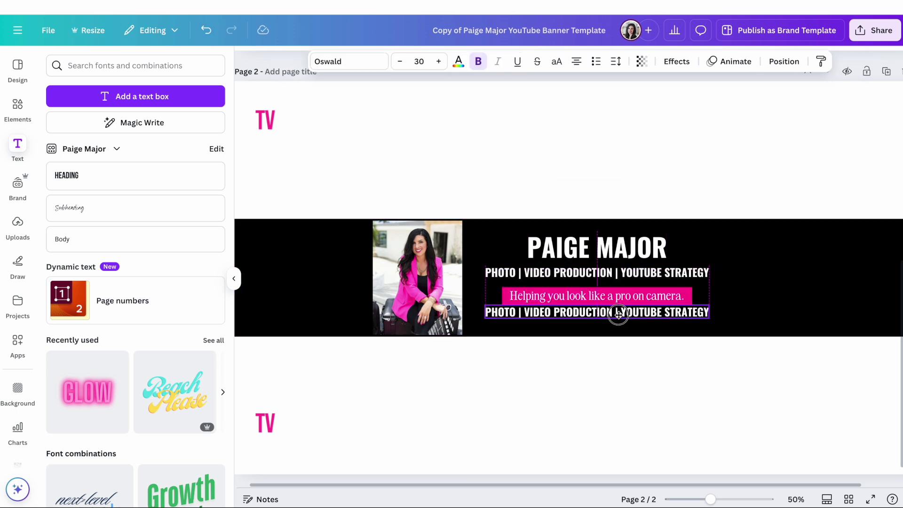
pyautogui.doubleClick(618, 313)
pyautogui.hotkey('ctrl', 'a')
pyautogui.write('NEW VIDEO EVERY WEDNESDAY')
pyautogui.click(640, 360)
# Make the Wednesday line regular weight at font size 32.
pyautogui.click(629, 324)
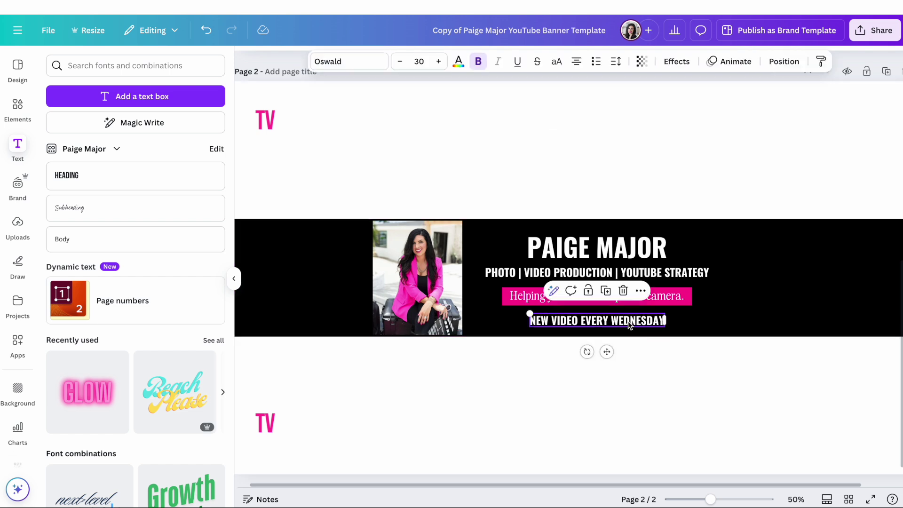
pyautogui.click(478, 62)
pyautogui.click(625, 174)
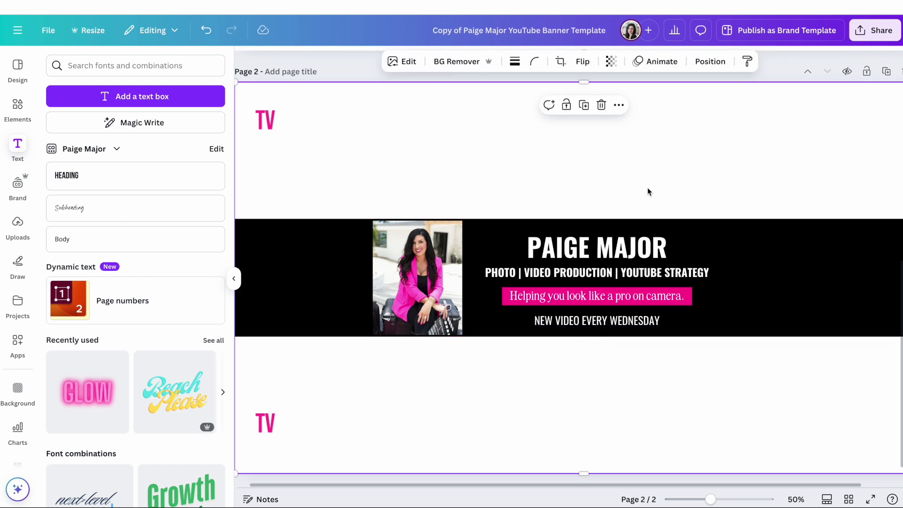
pyautogui.click(597, 321)
pyautogui.click(439, 61)
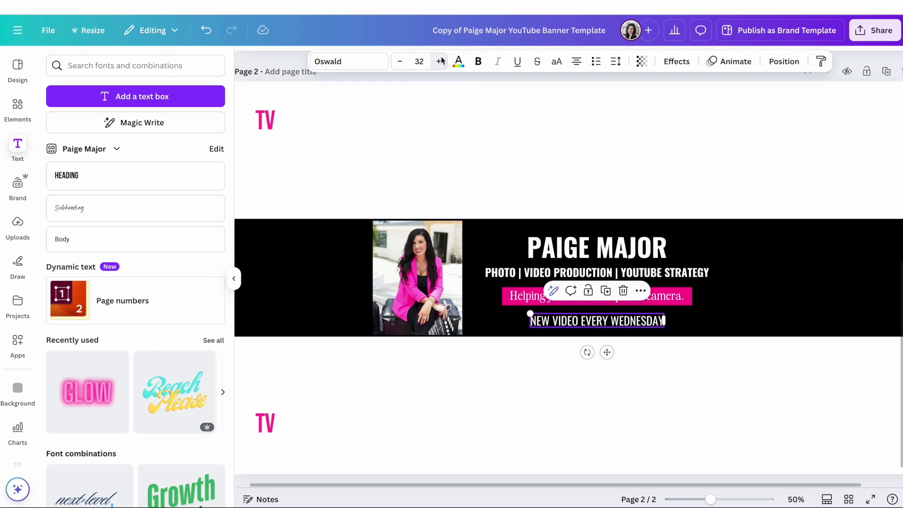
pyautogui.click(574, 192)
# Nudge the PAIGE MAJOR title and the tagline text up to tighten the stack.
pyautogui.click(605, 252)
pyautogui.moveTo(605, 252); pyautogui.dragTo(621, 270)
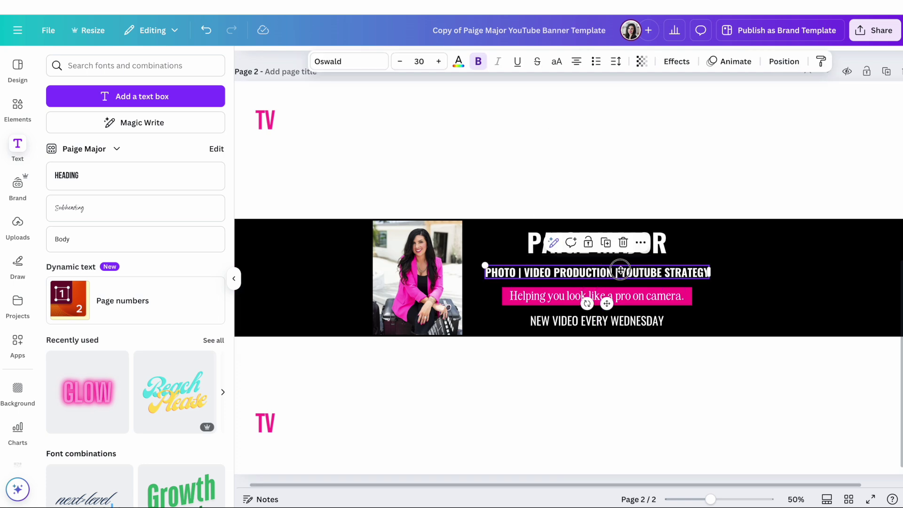
pyautogui.click(625, 299)
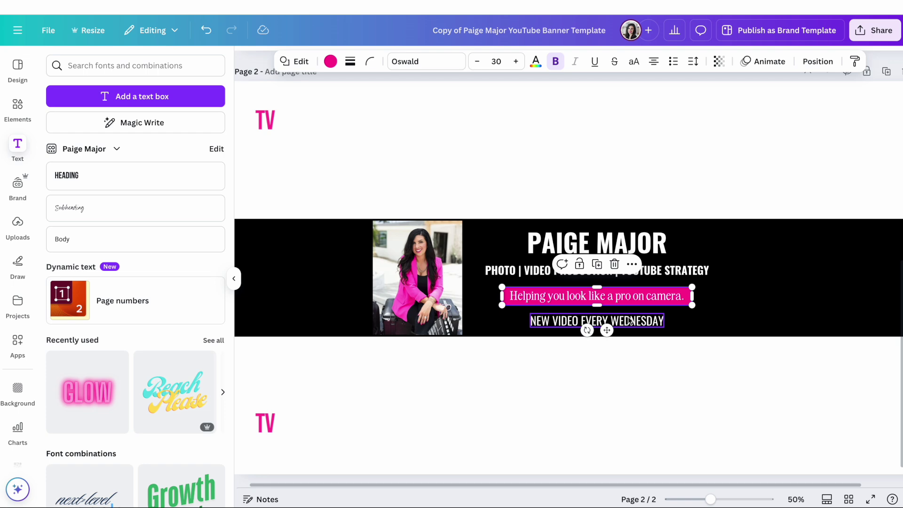
pyautogui.click(631, 318)
pyautogui.moveTo(663, 299); pyautogui.dragTo(664, 295)
# Raise the NEW VIDEO EVERY WEDNESDAY line slightly, then select the page background.
pyautogui.click(675, 308)
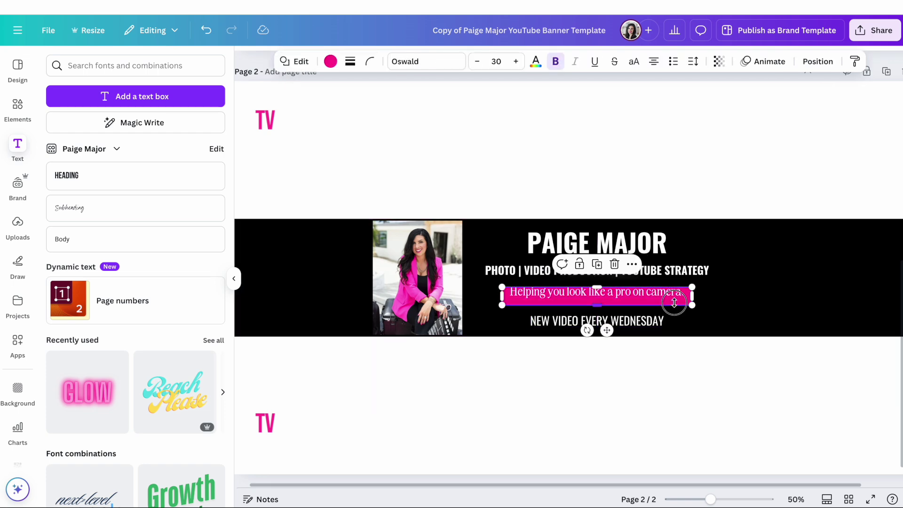
pyautogui.moveTo(648, 322); pyautogui.dragTo(645, 320)
pyautogui.press('Escape')
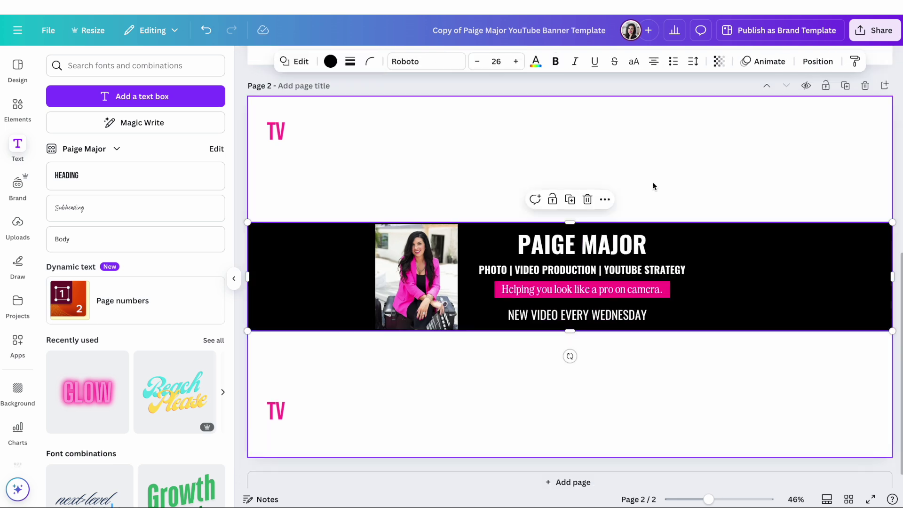
pyautogui.click(653, 185)
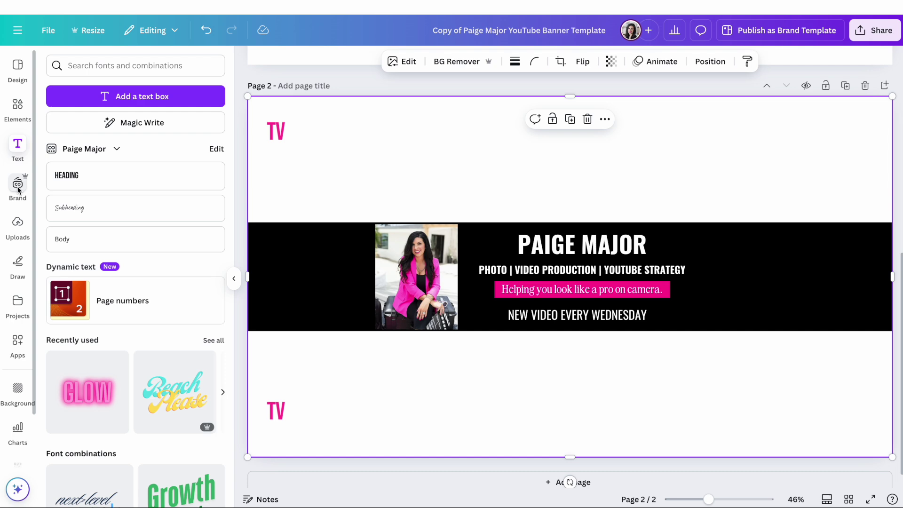
# Add the uploaded camera-gear photo and enlarge it to fill the whole page.
pyautogui.click(17, 229)
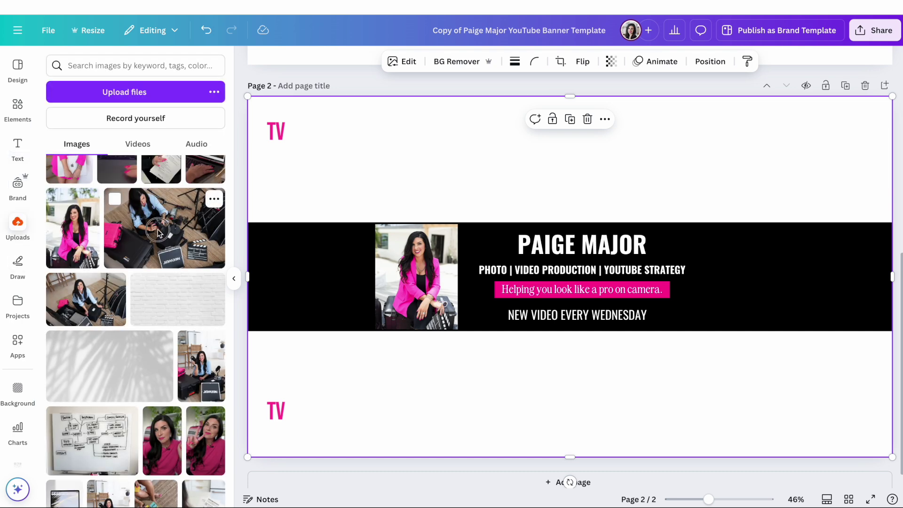
pyautogui.click(157, 229)
pyautogui.moveTo(502, 206); pyautogui.dragTo(375, 155)
pyautogui.moveTo(638, 356); pyautogui.dragTo(840, 490)
pyautogui.moveTo(774, 399); pyautogui.dragTo(754, 354)
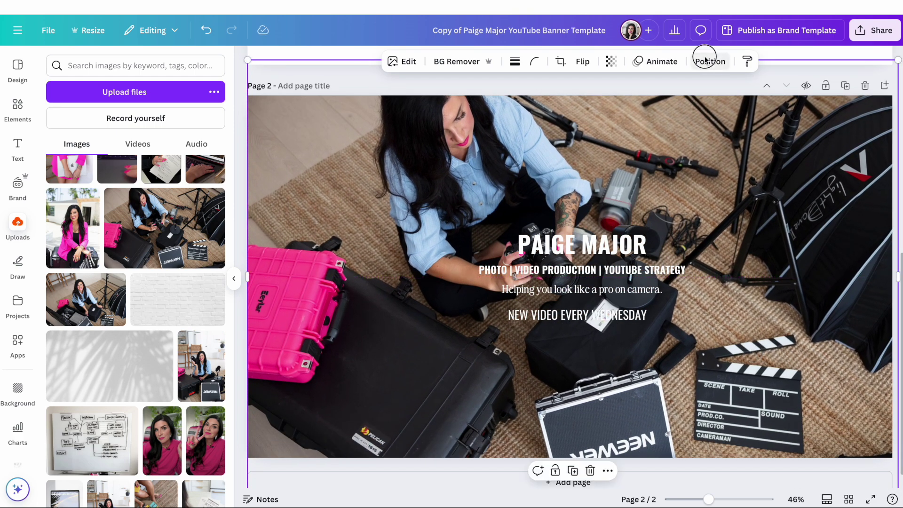
# Move the photo layer beneath the black banner bar in Layers.
pyautogui.click(710, 61)
pyautogui.moveTo(172, 293); pyautogui.dragTo(175, 409)
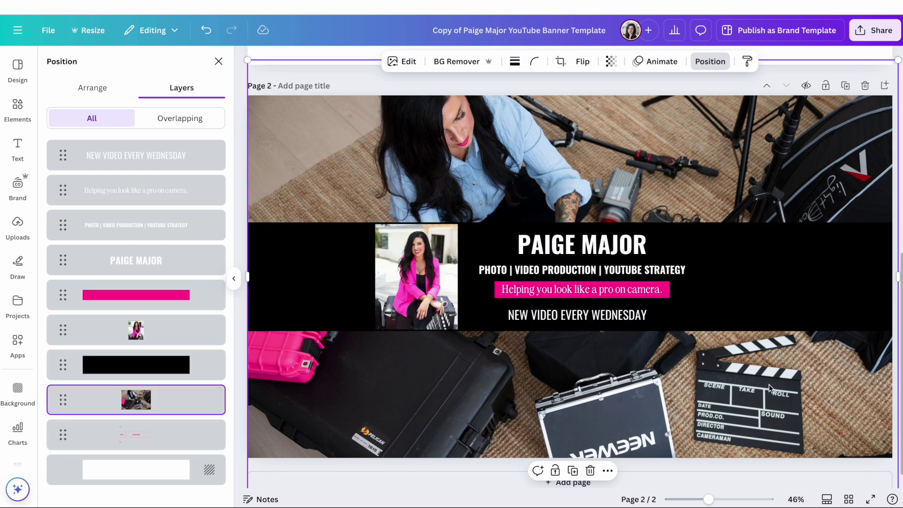
pyautogui.click(784, 260)
pyautogui.click(330, 61)
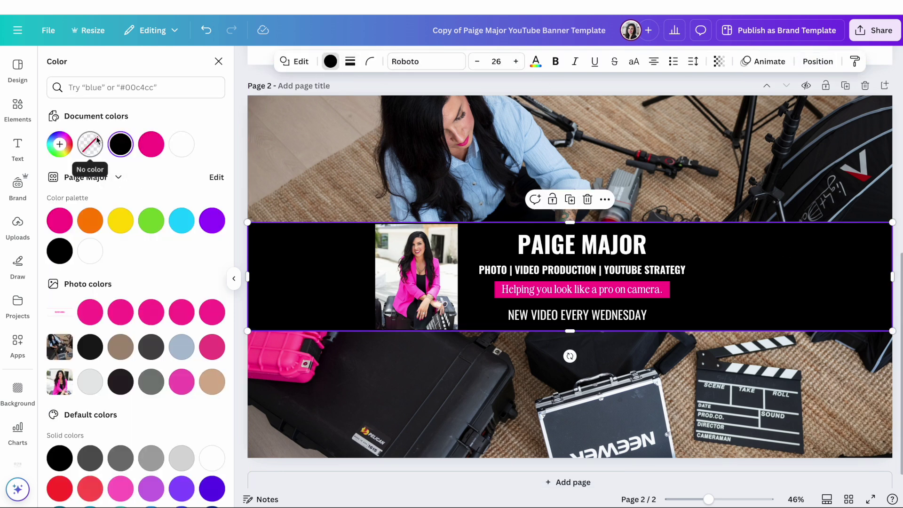
# Set the black strip's transparency to about 56 and shift the background photo upward.
pyautogui.click(727, 61)
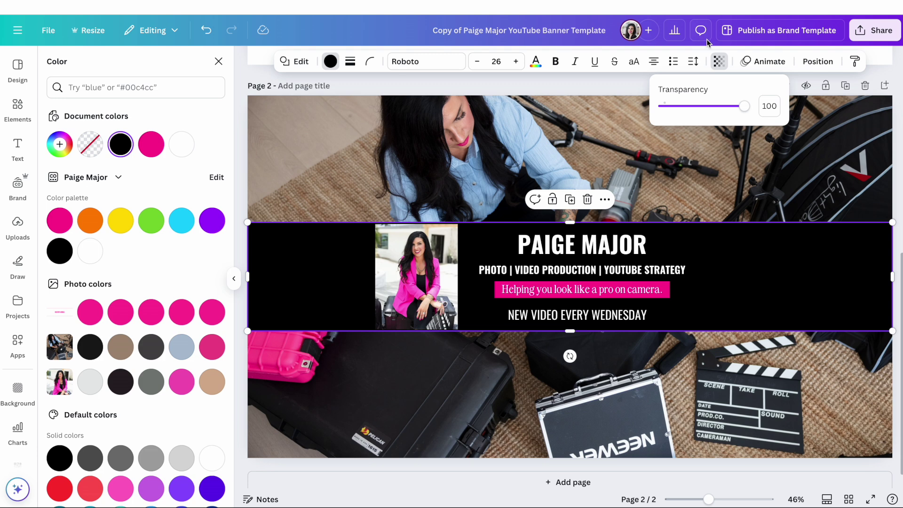
pyautogui.click(719, 61)
pyautogui.click(719, 61)
pyautogui.moveTo(745, 109); pyautogui.dragTo(714, 109)
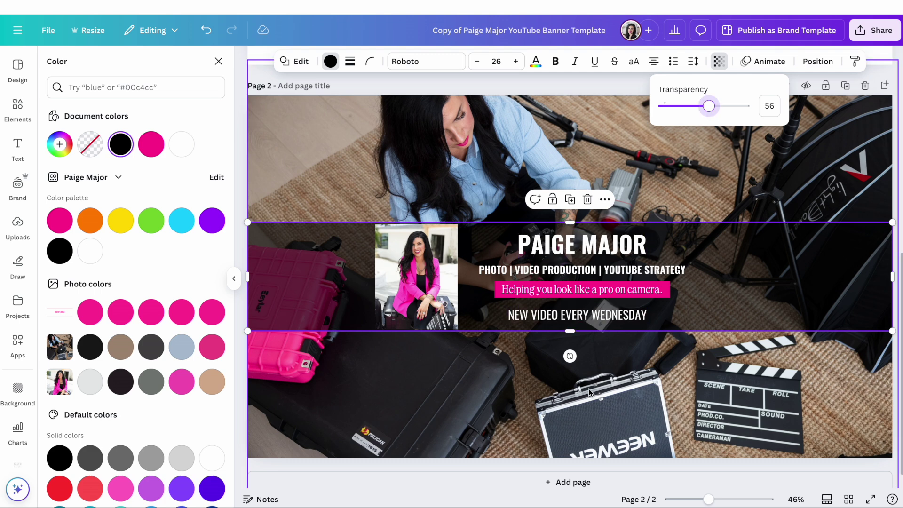
pyautogui.click(703, 181)
pyautogui.moveTo(675, 434); pyautogui.dragTo(673, 392)
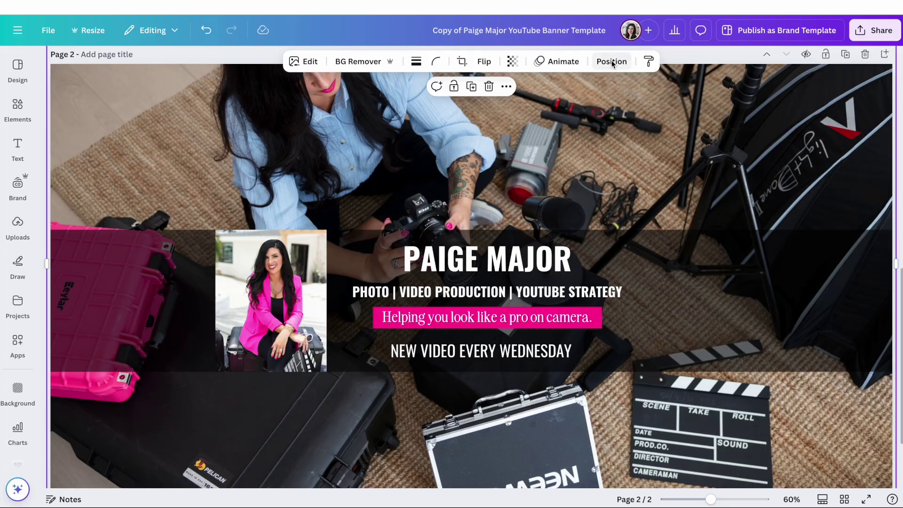
# Delete the TV/desktop guide overlay group from the page 2 layers.
pyautogui.click(613, 62)
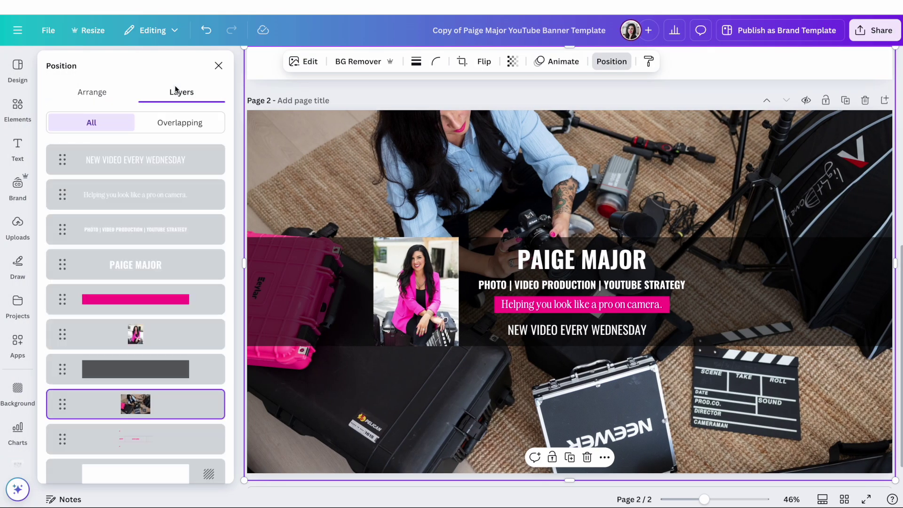
pyautogui.scroll(-1, 207, 217)
pyautogui.moveTo(115, 424); pyautogui.dragTo(138, 131)
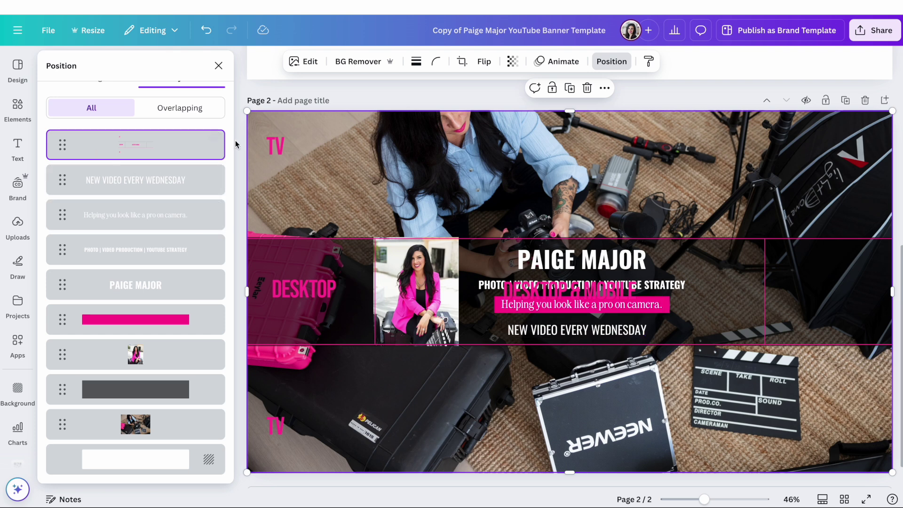
pyautogui.click(215, 136)
pyautogui.click(236, 248)
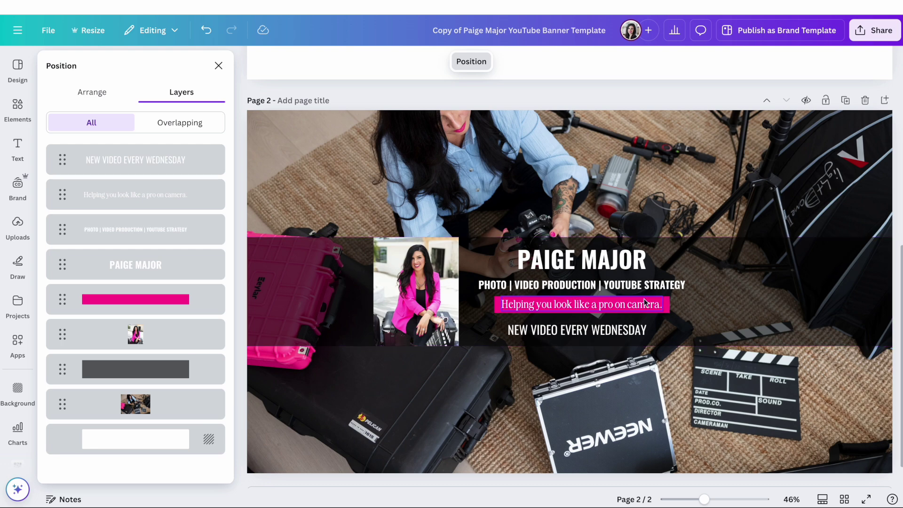
pyautogui.scroll(5, 620, 422)
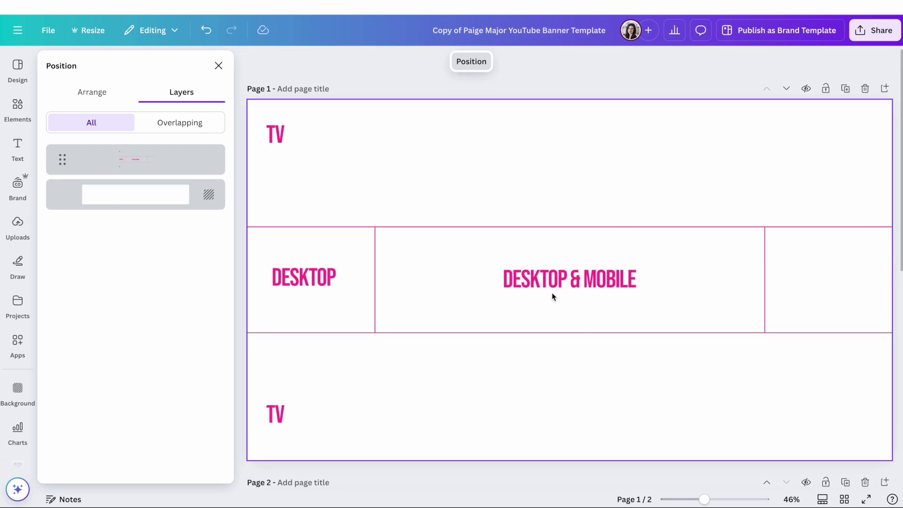
pyautogui.scroll(-5, 551, 293)
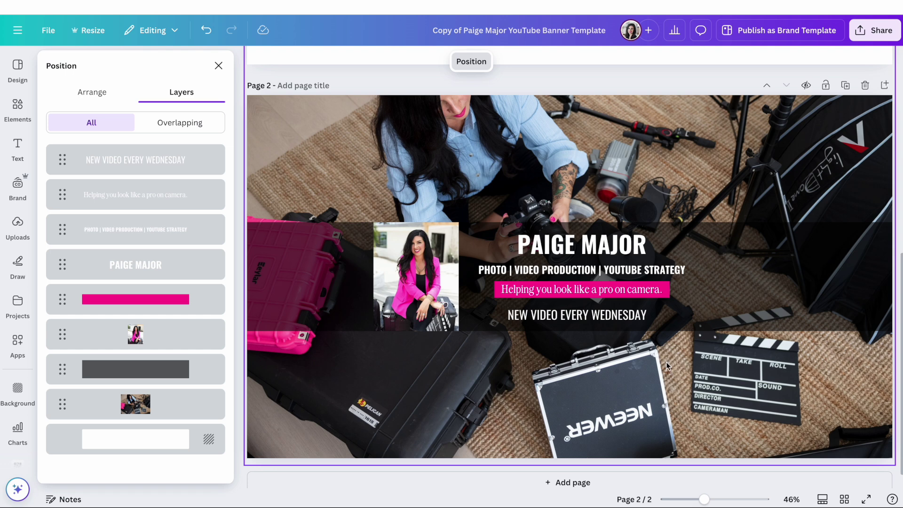
# Download the banner as a JPG at 2,560 × 1,440 px, quality 80.
pyautogui.click(866, 34)
pyautogui.click(708, 251)
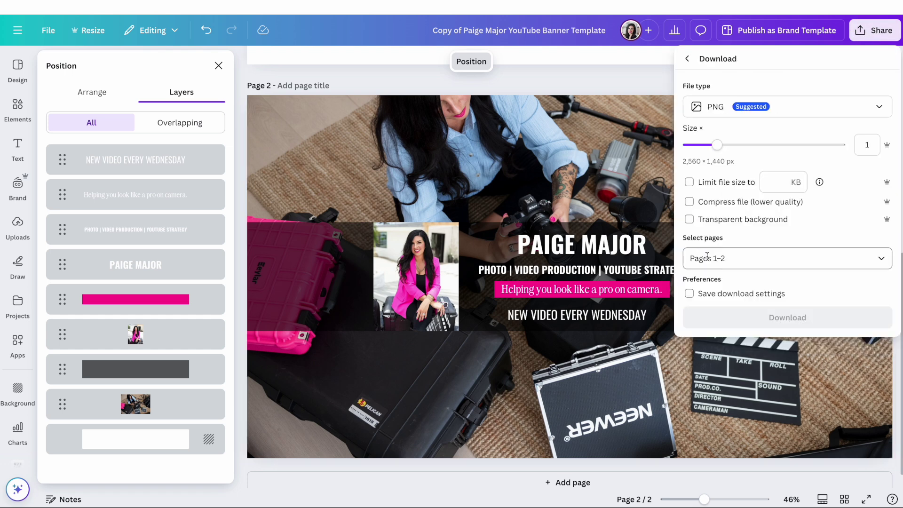
pyautogui.click(800, 115)
pyautogui.click(777, 135)
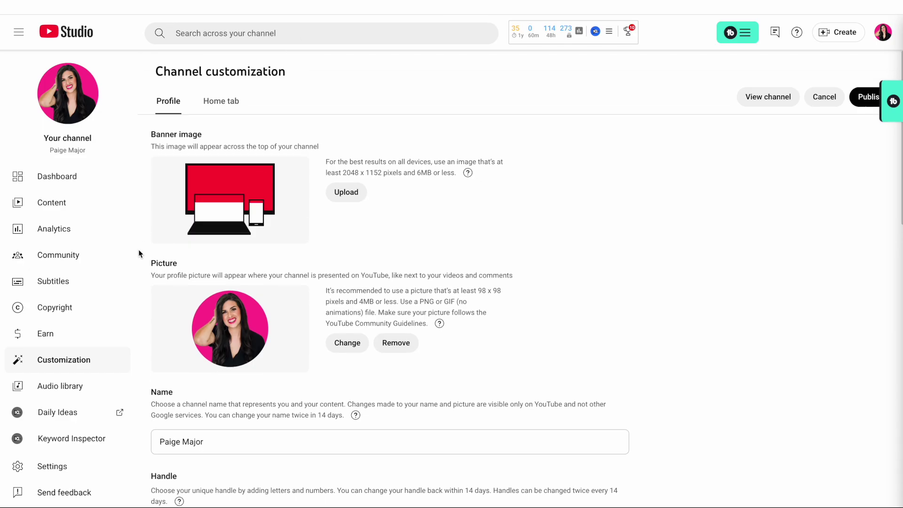
pyautogui.click(55, 362)
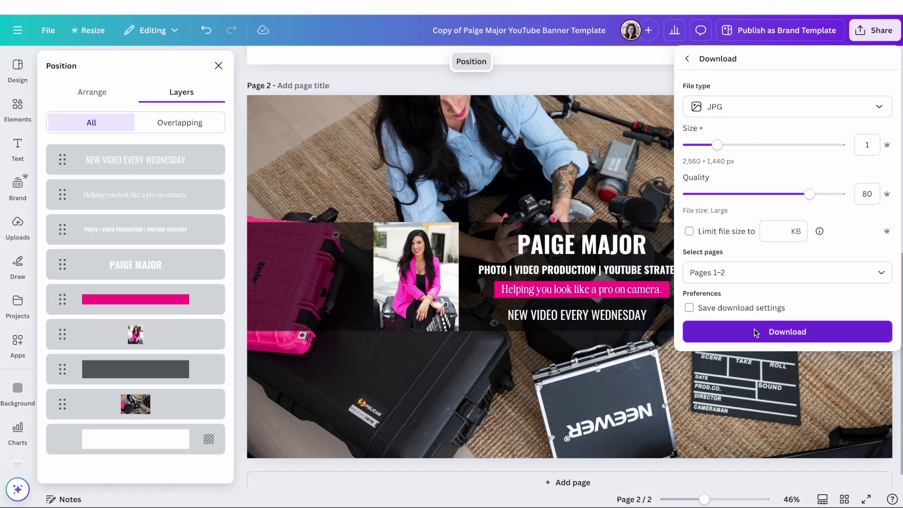
pyautogui.click(754, 329)
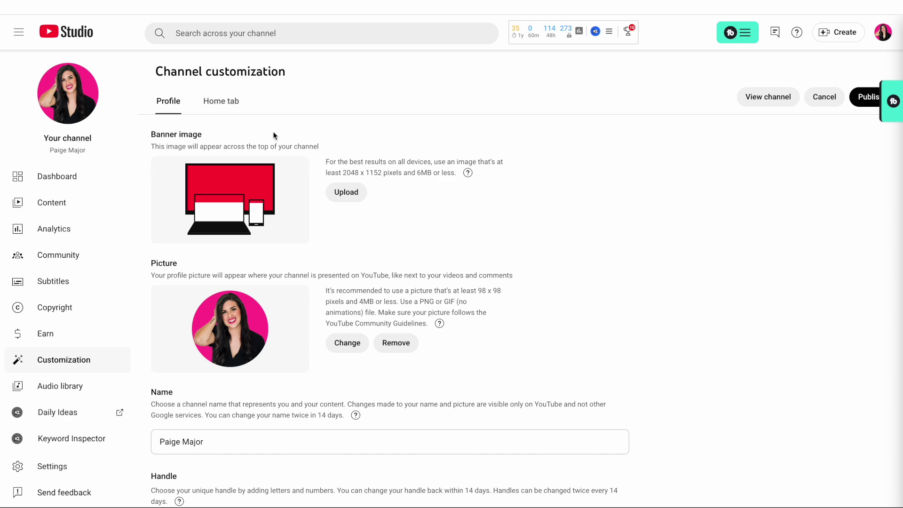
# Upload the downloaded JPG as the YouTube banner image, publish, and view the channel.
pyautogui.click(346, 193)
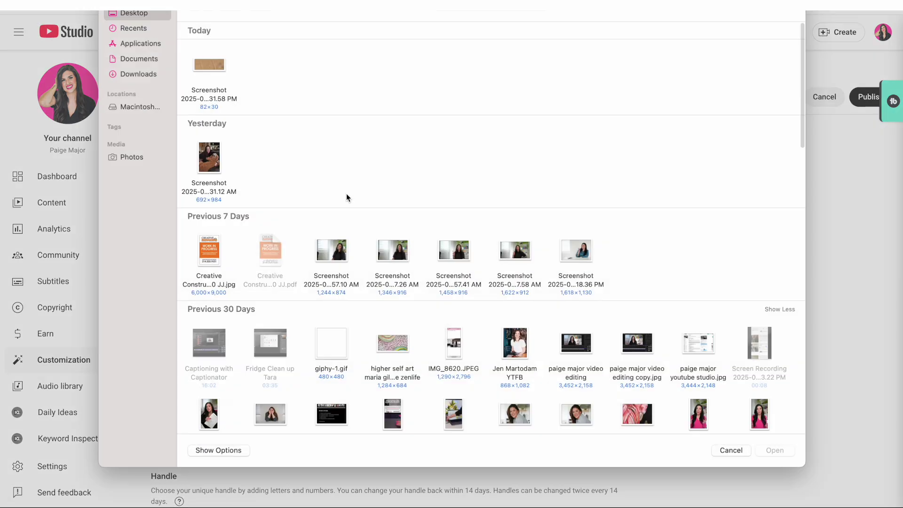
pyautogui.click(138, 80)
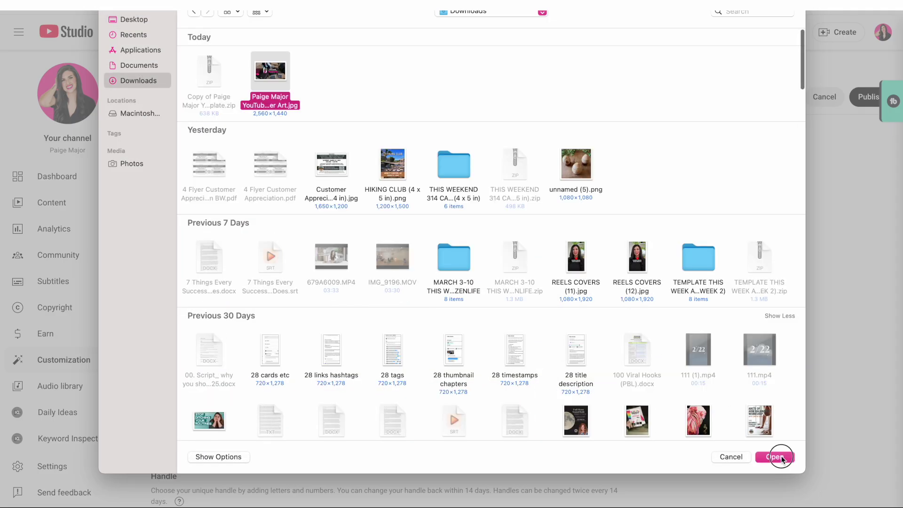
pyautogui.click(781, 457)
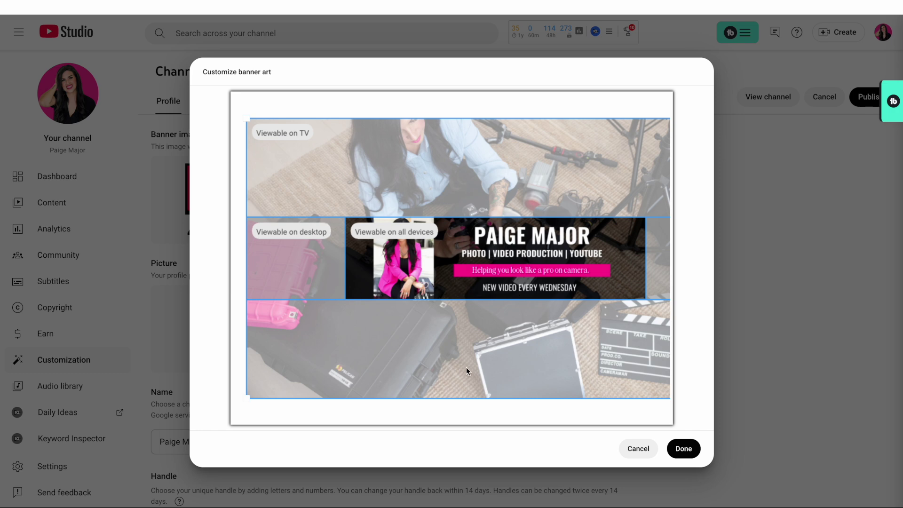
pyautogui.click(688, 450)
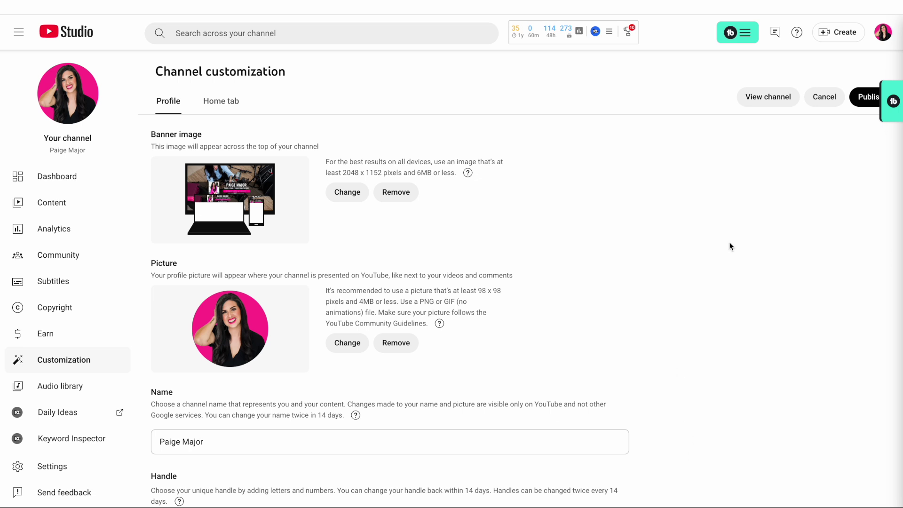
pyautogui.click(863, 102)
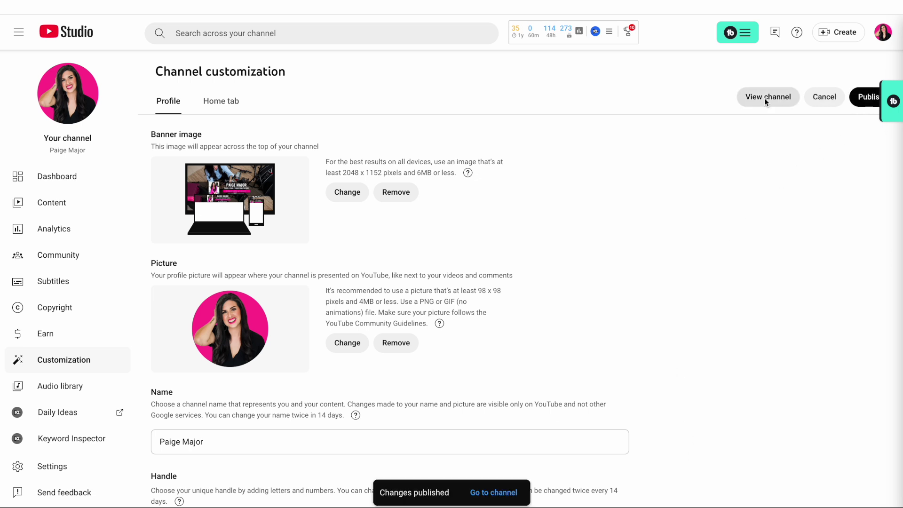
pyautogui.click(765, 100)
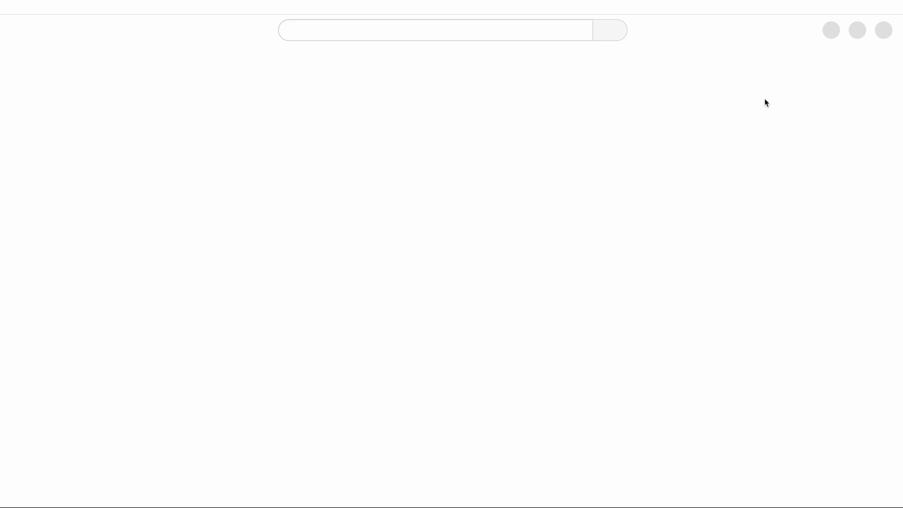